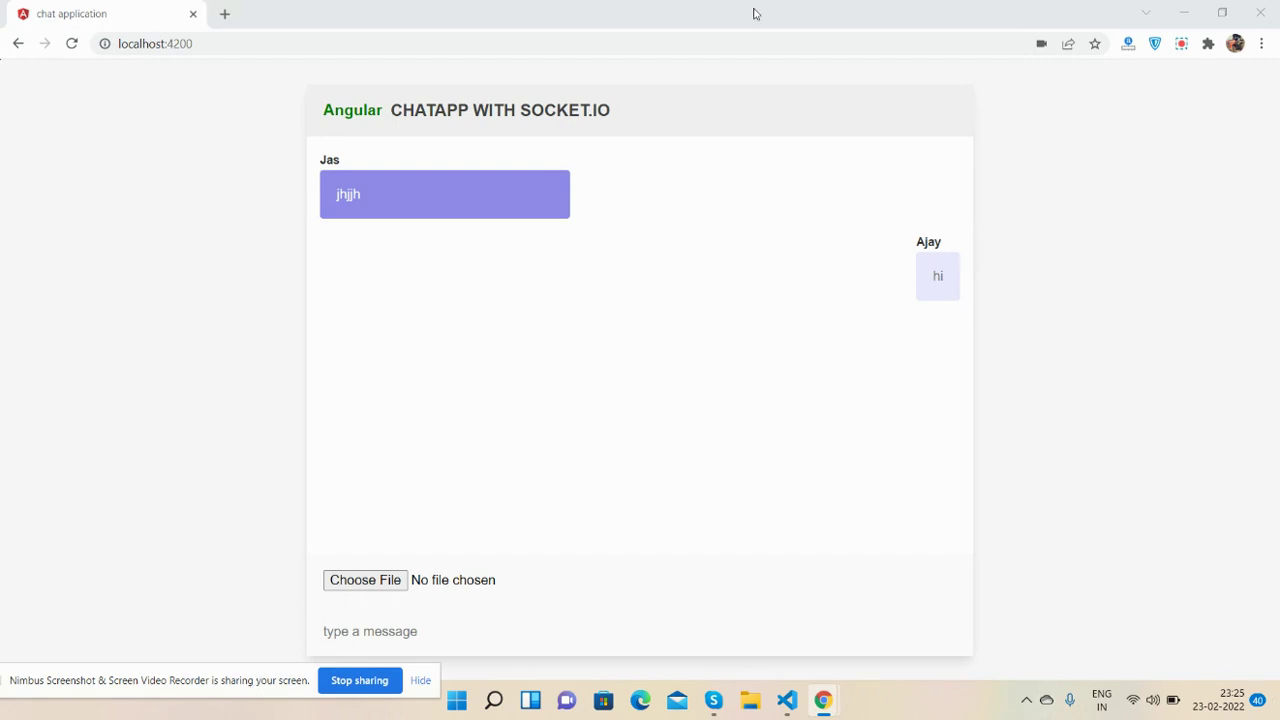
# Step: Reload the first chat window and sign in with the first user's name
pyautogui.click(71, 43)
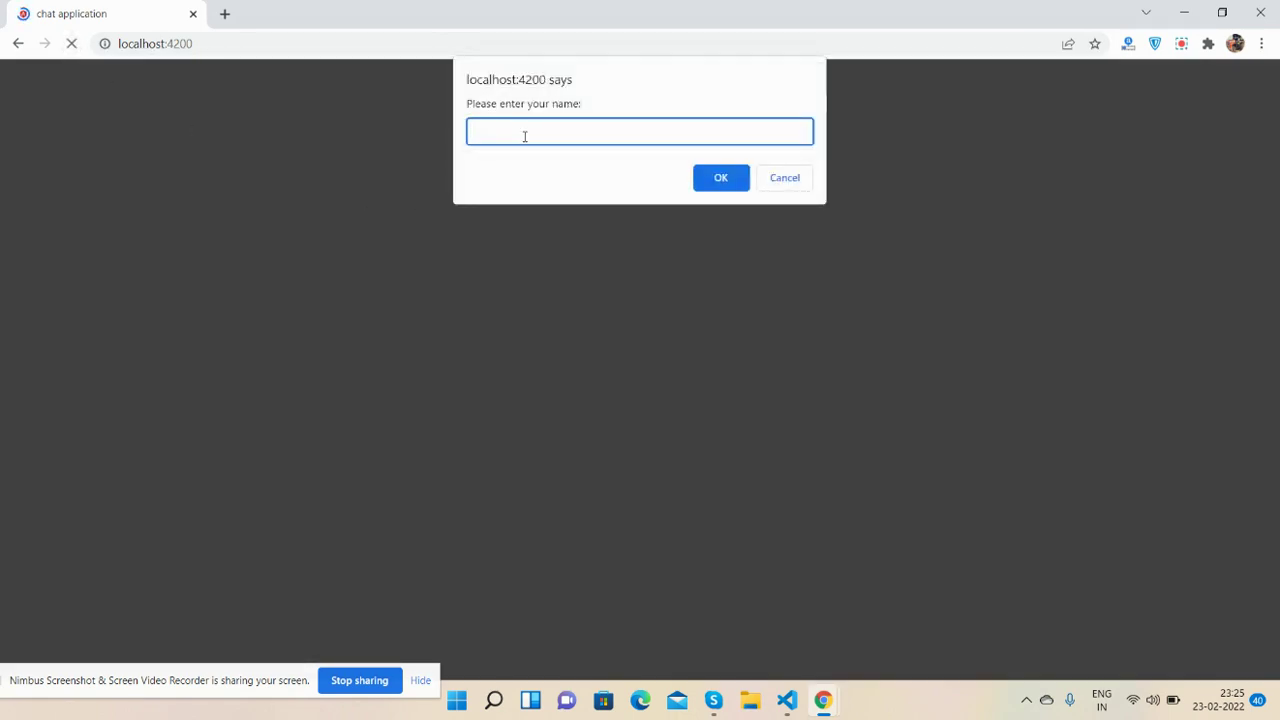
pyautogui.write('Aja')
pyautogui.write('y')
pyautogui.press('Return')
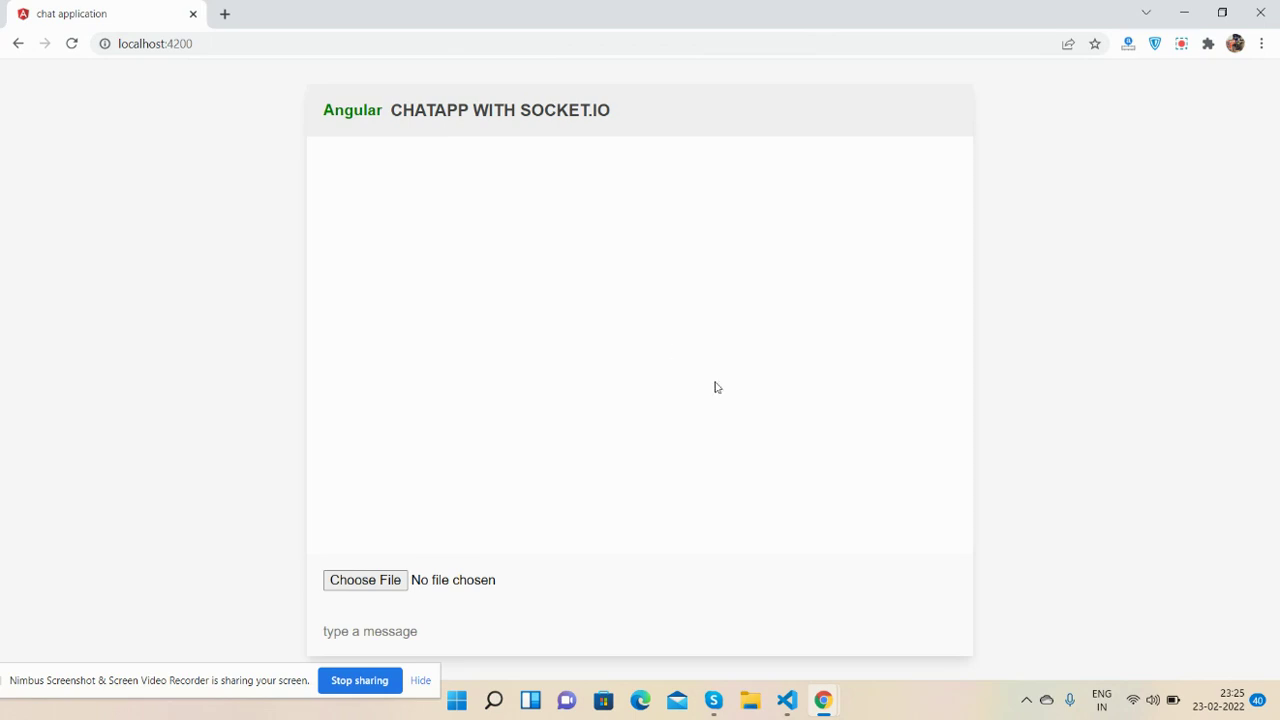
pyautogui.moveTo(823, 700)
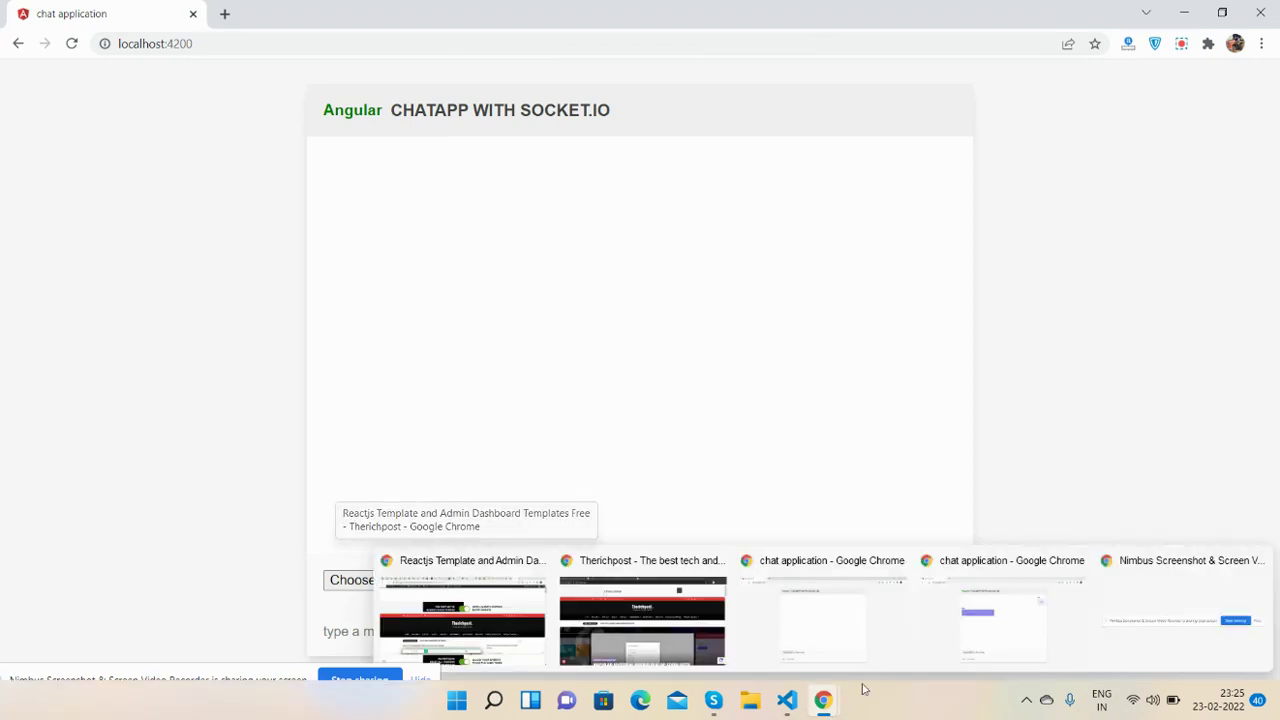
# Step: Reload the second chat window and sign in with the second user's name
pyautogui.click(988, 630)
pyautogui.click(71, 43)
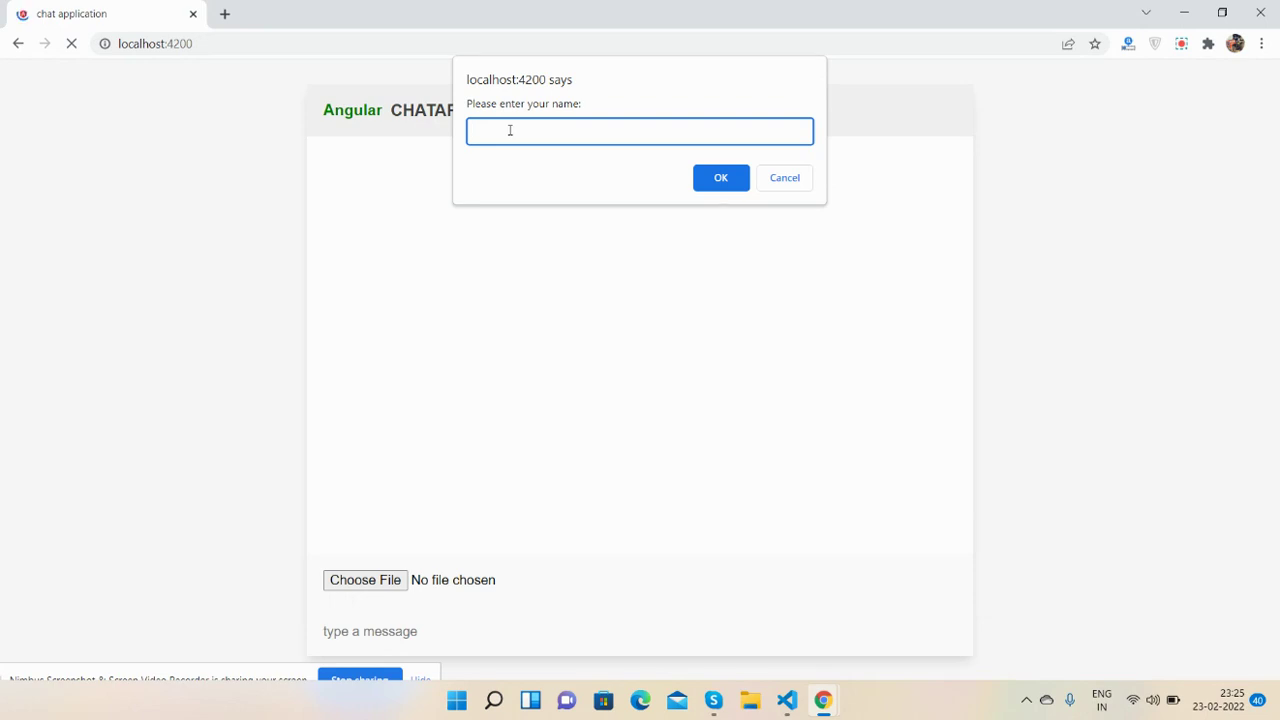
pyautogui.write('Jas')
pyautogui.press('Return')
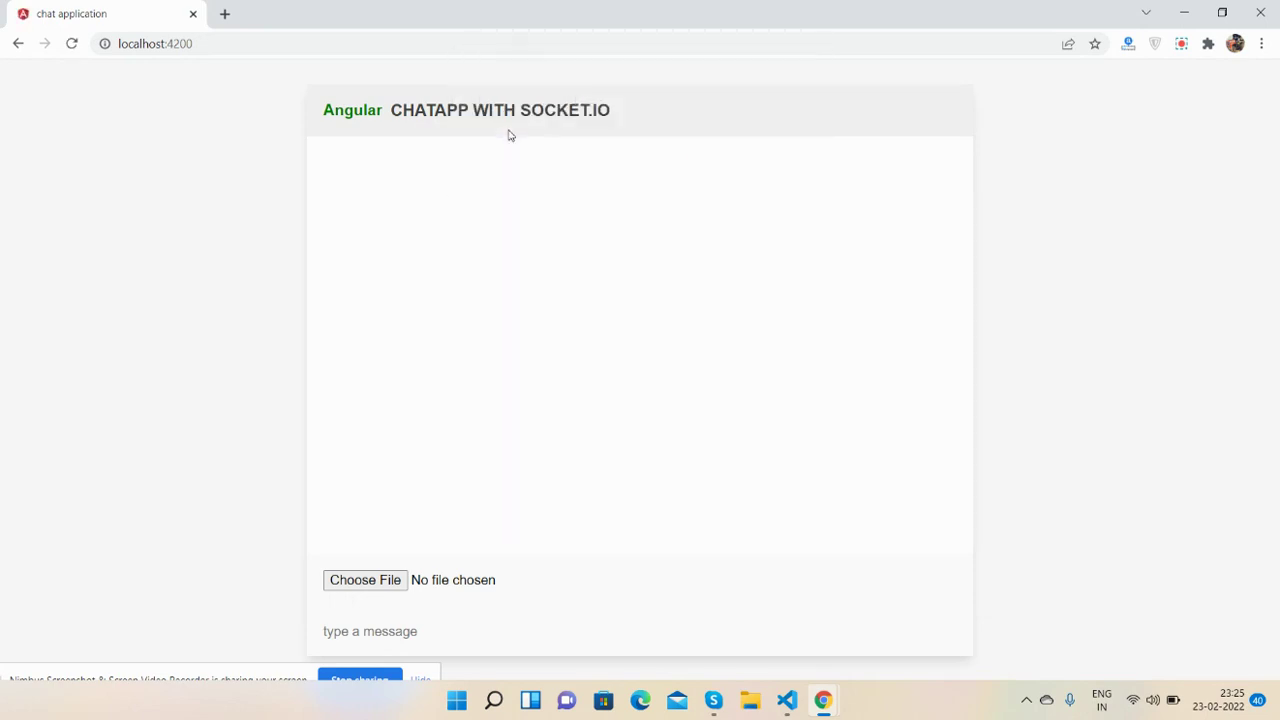
# Step: Send a 'Hi' greeting from the first window and a 'Hi' reply from the second
pyautogui.click(419, 636)
pyautogui.write('Hi ')
pyautogui.write('Ajay')
pyautogui.press('Return')
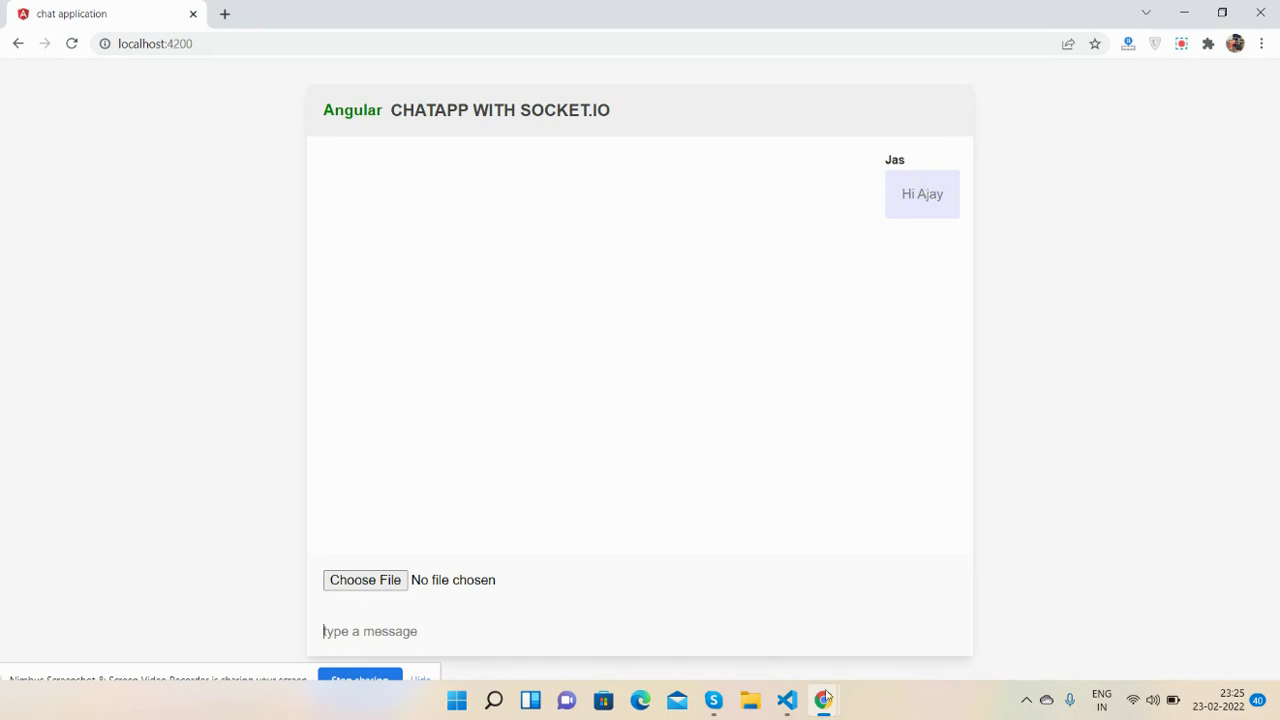
pyautogui.moveTo(823, 700)
pyautogui.click(816, 616)
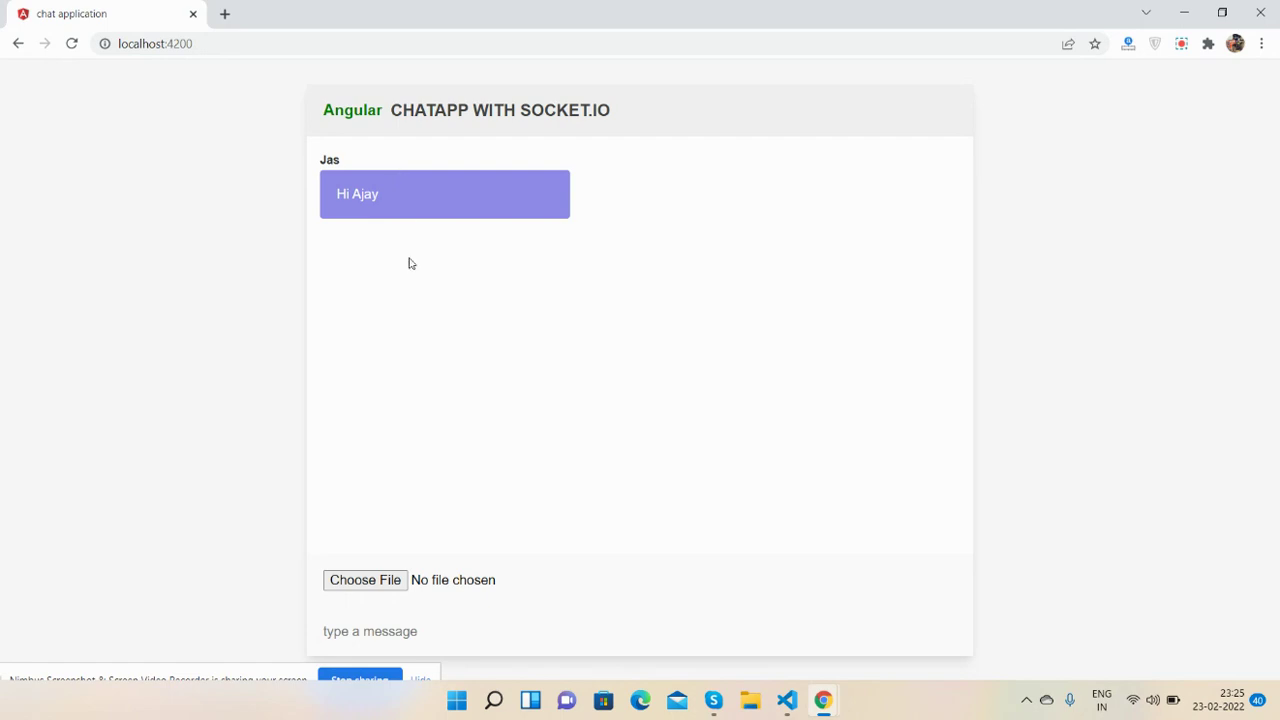
pyautogui.click(410, 628)
pyautogui.write('Hi Jas')
pyautogui.press('Return')
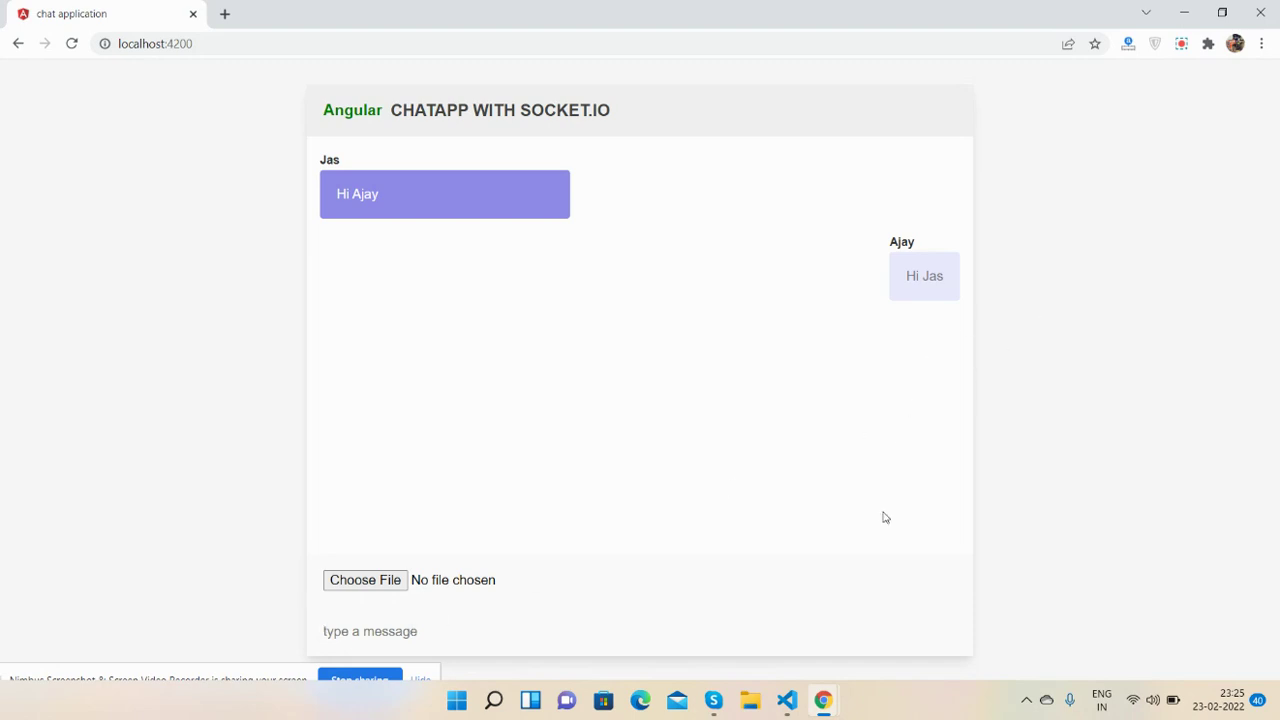
# Step: Send 'See below image' from the first user's window
pyautogui.moveTo(823, 700)
pyautogui.click(982, 632)
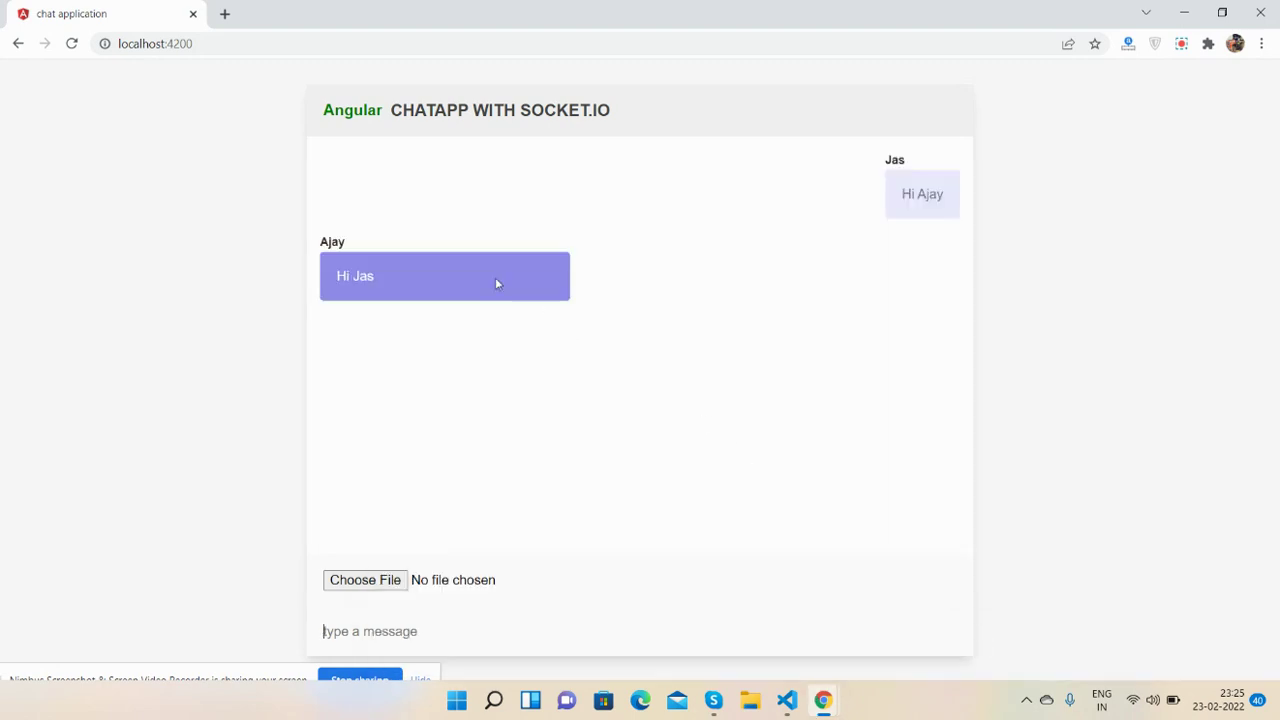
pyautogui.click(509, 631)
pyautogui.write('Se')
pyautogui.write('e below i')
pyautogui.write('mage')
pyautogui.press('Return')
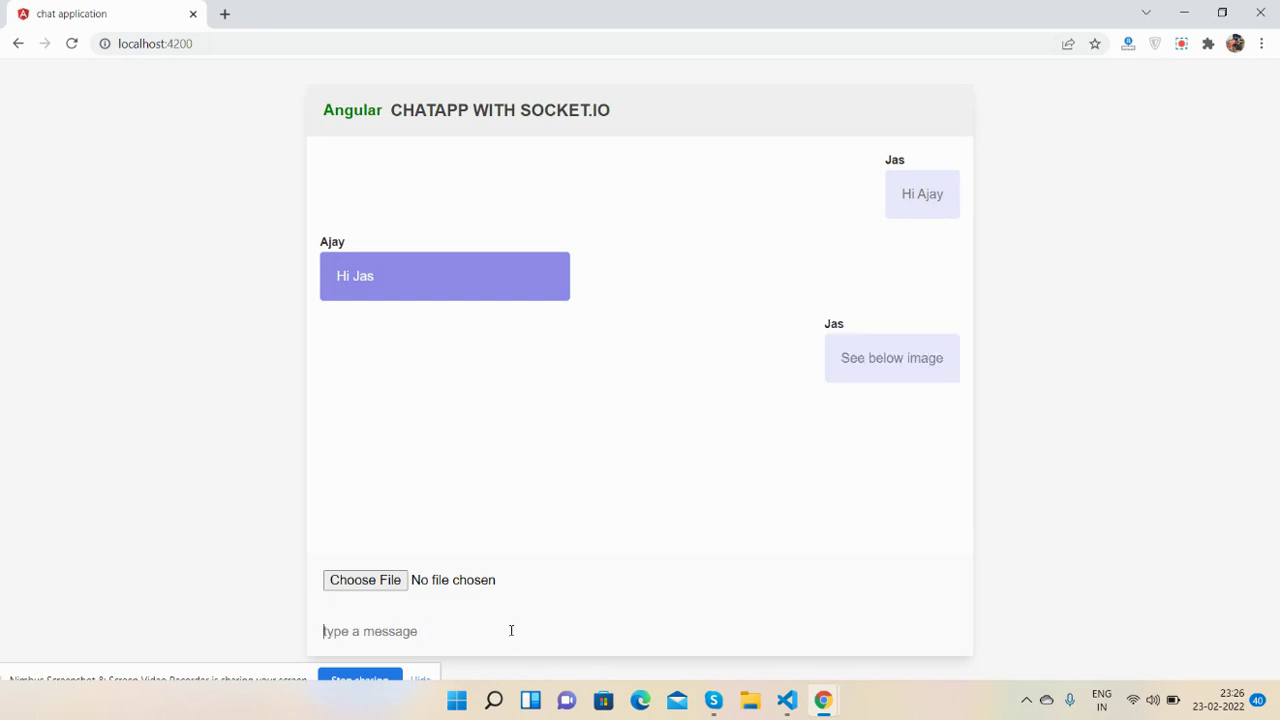
# Step: Post the WhatsApp image from Downloads and confirm it reached the other window
pyautogui.click(386, 578)
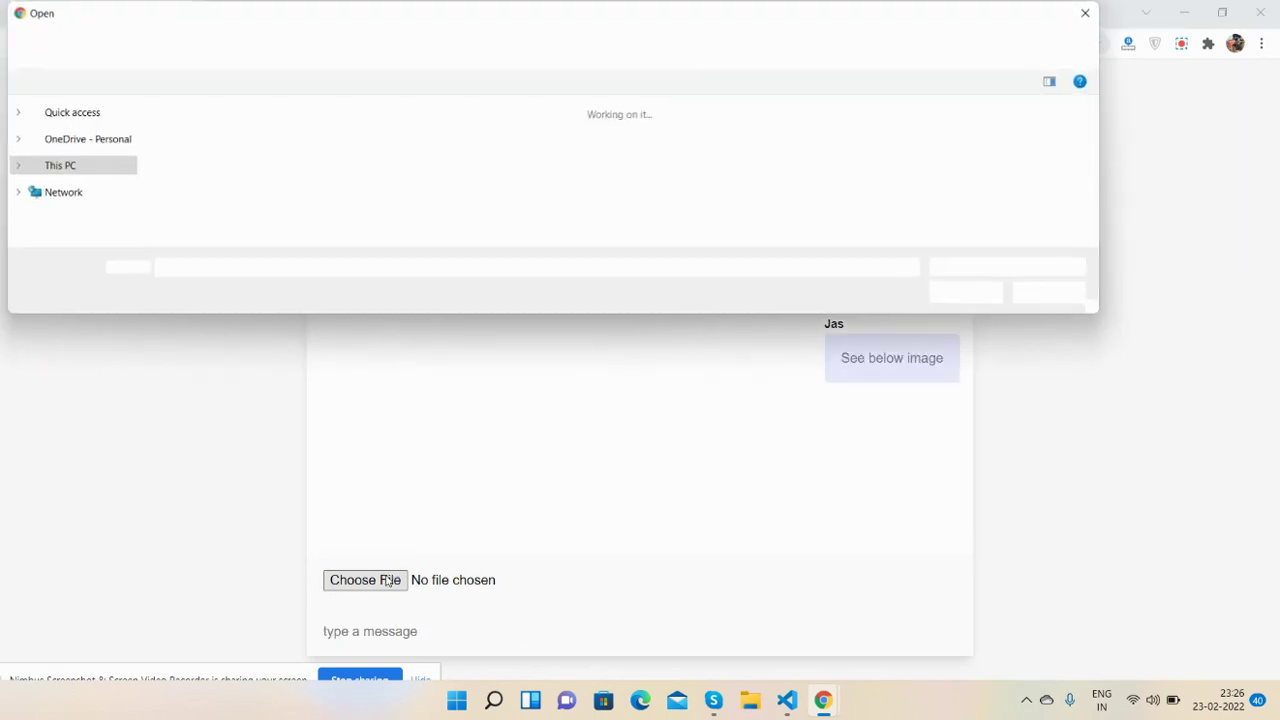
pyautogui.click(192, 160)
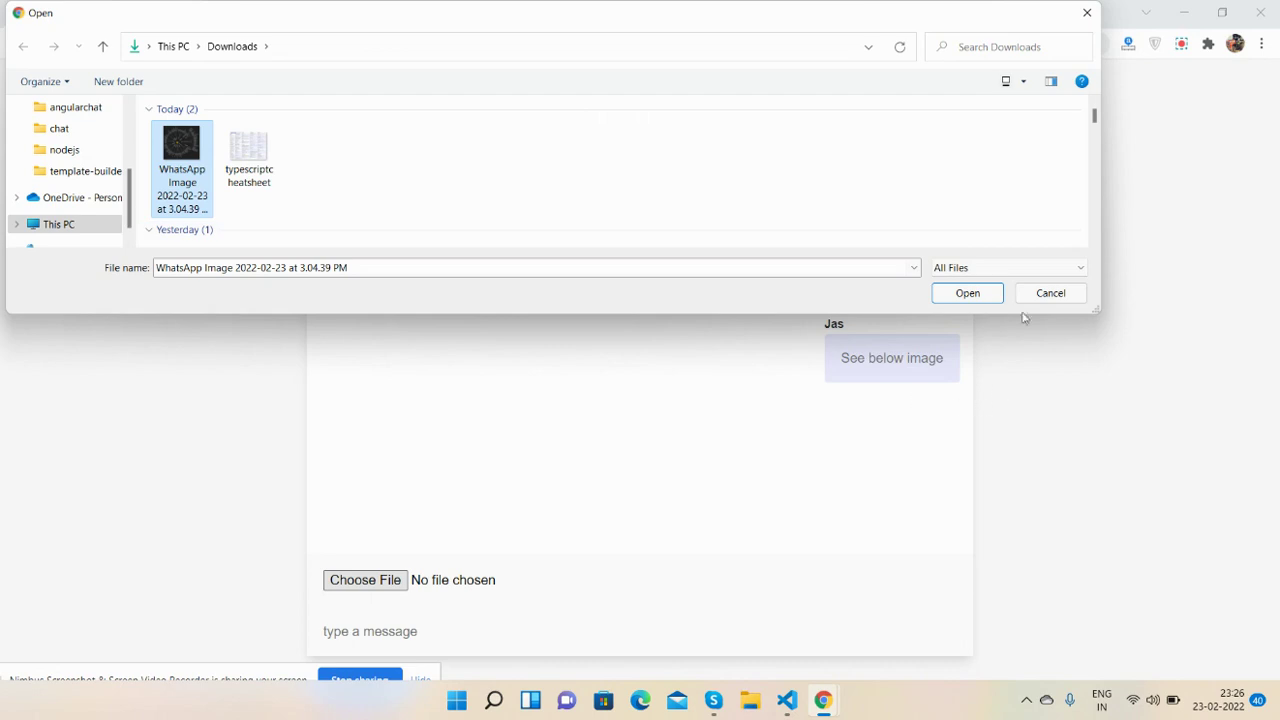
pyautogui.click(967, 292)
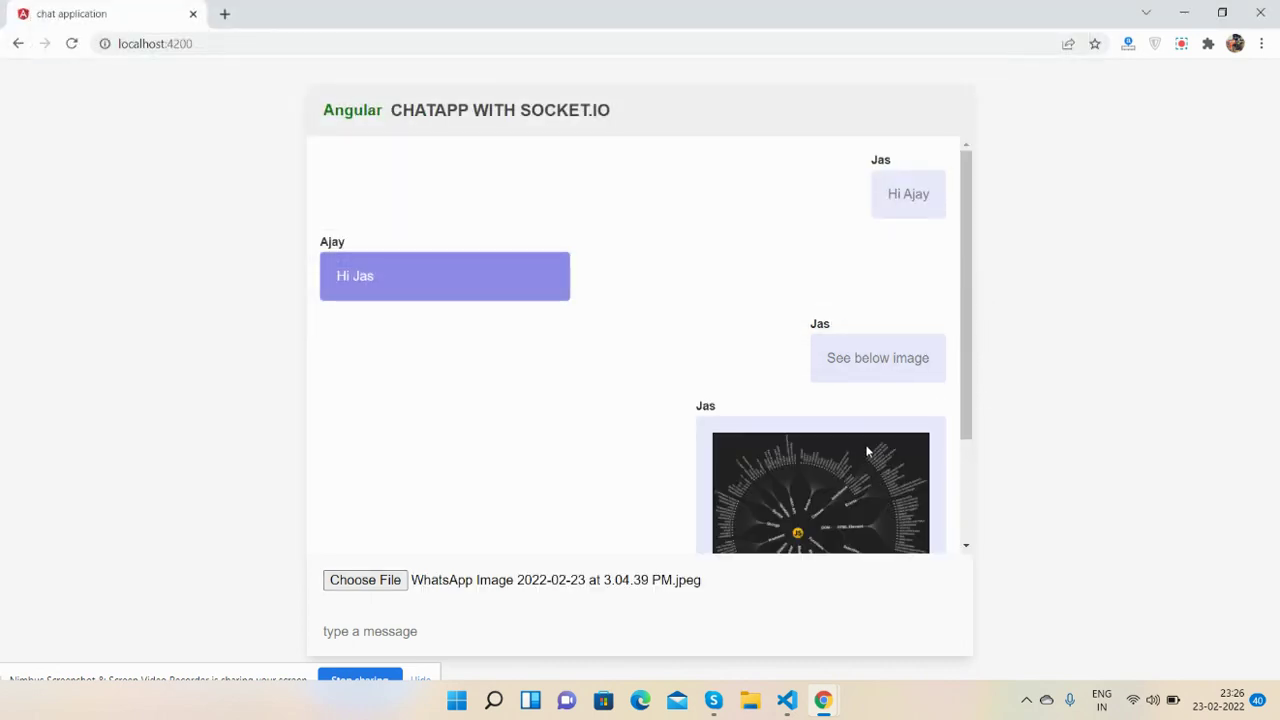
pyautogui.scroll(-2, 867, 452)
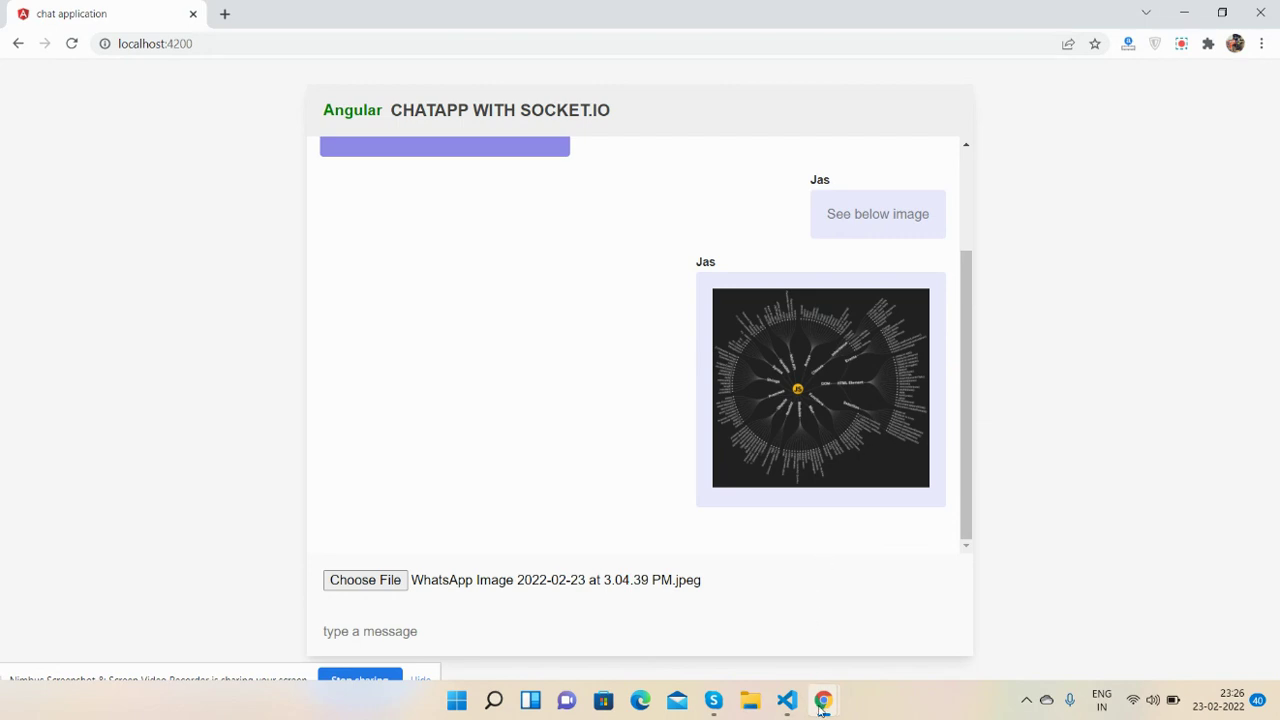
pyautogui.moveTo(822, 700)
pyautogui.click(822, 620)
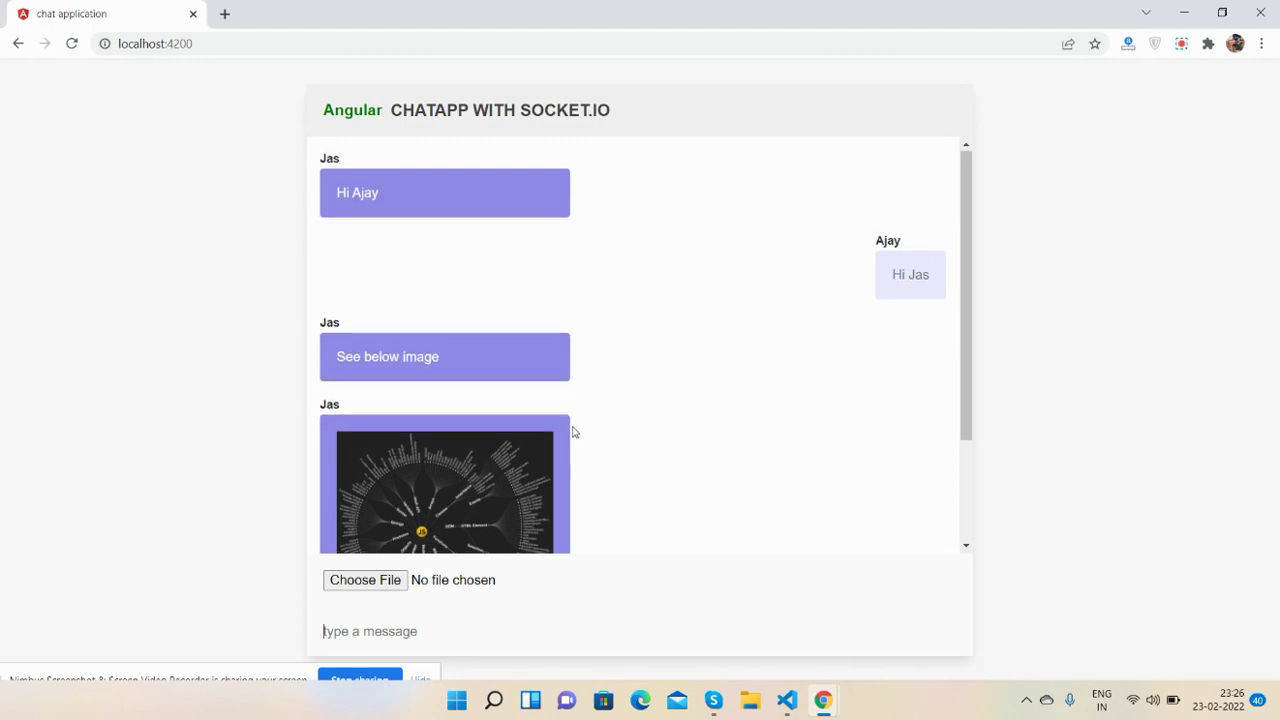
pyautogui.scroll(-2, 571, 431)
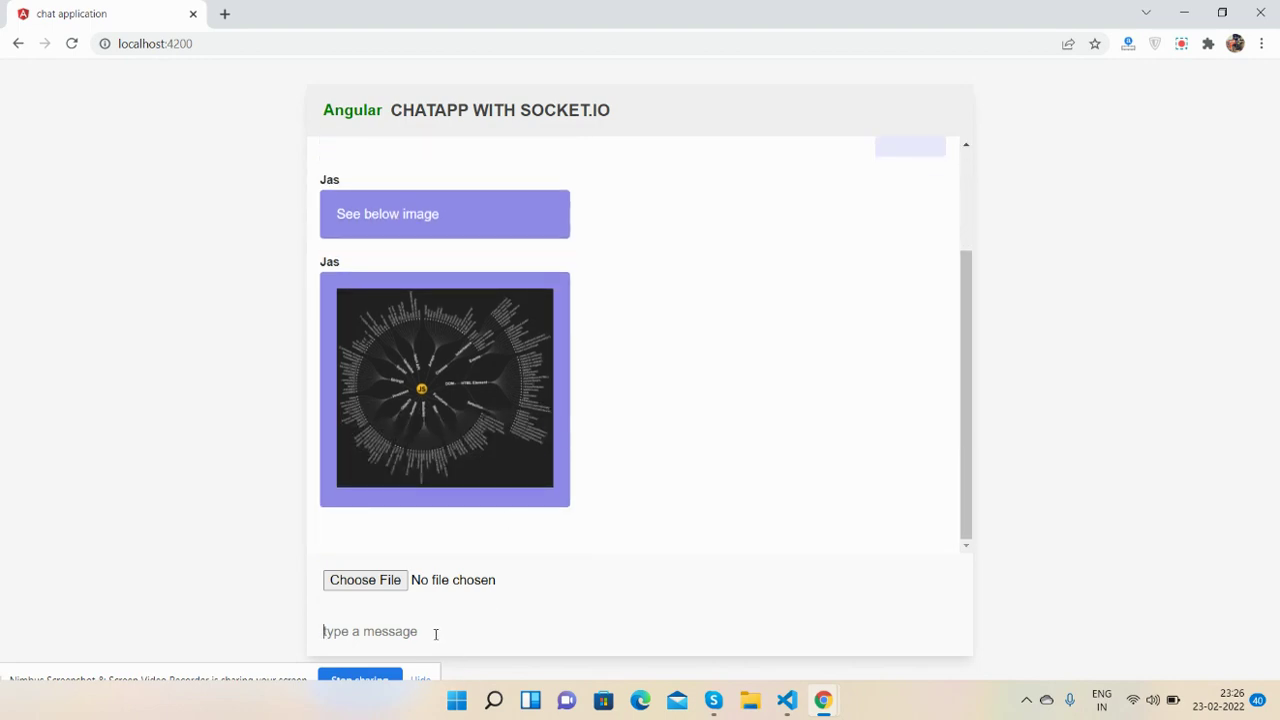
# Step: Send a message asking the other user to see the images as well
pyautogui.write('Jas')
pyautogui.write(' see thi')
pyautogui.write('s images ')
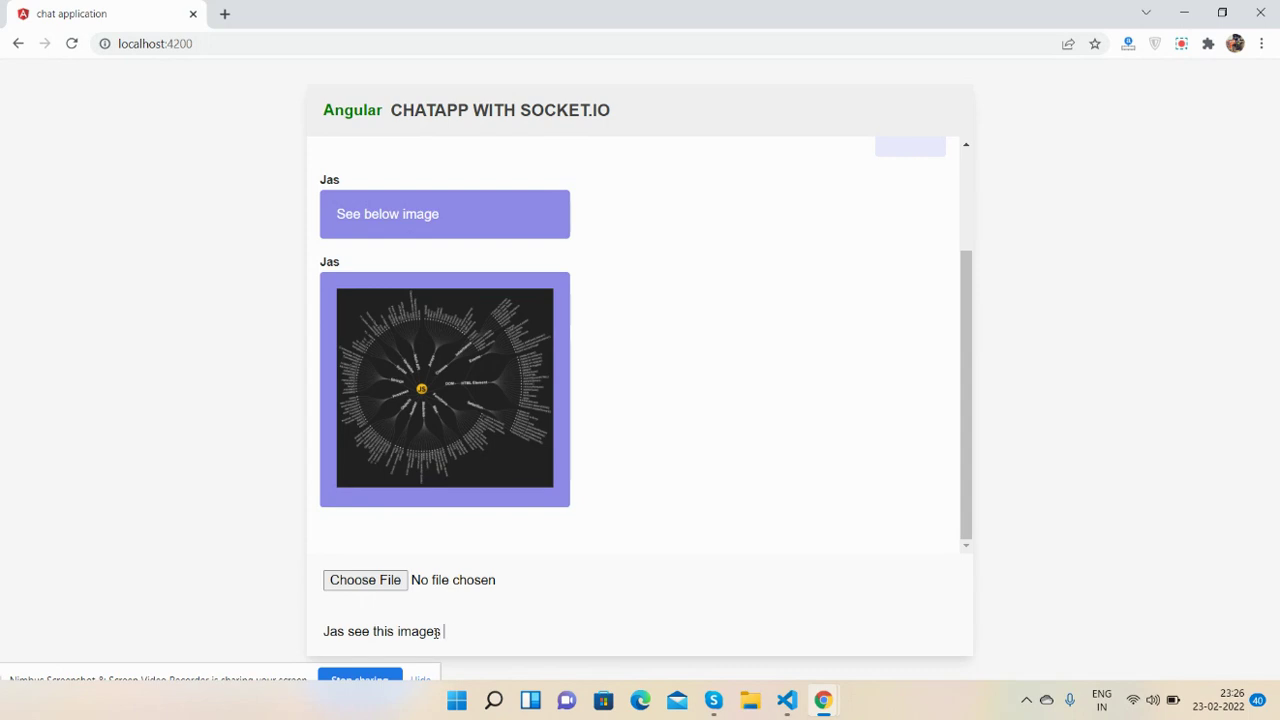
pyautogui.write('as wee')
pyautogui.press('BackSpace')
pyautogui.write('l')
pyautogui.write('l')
pyautogui.press('Return')
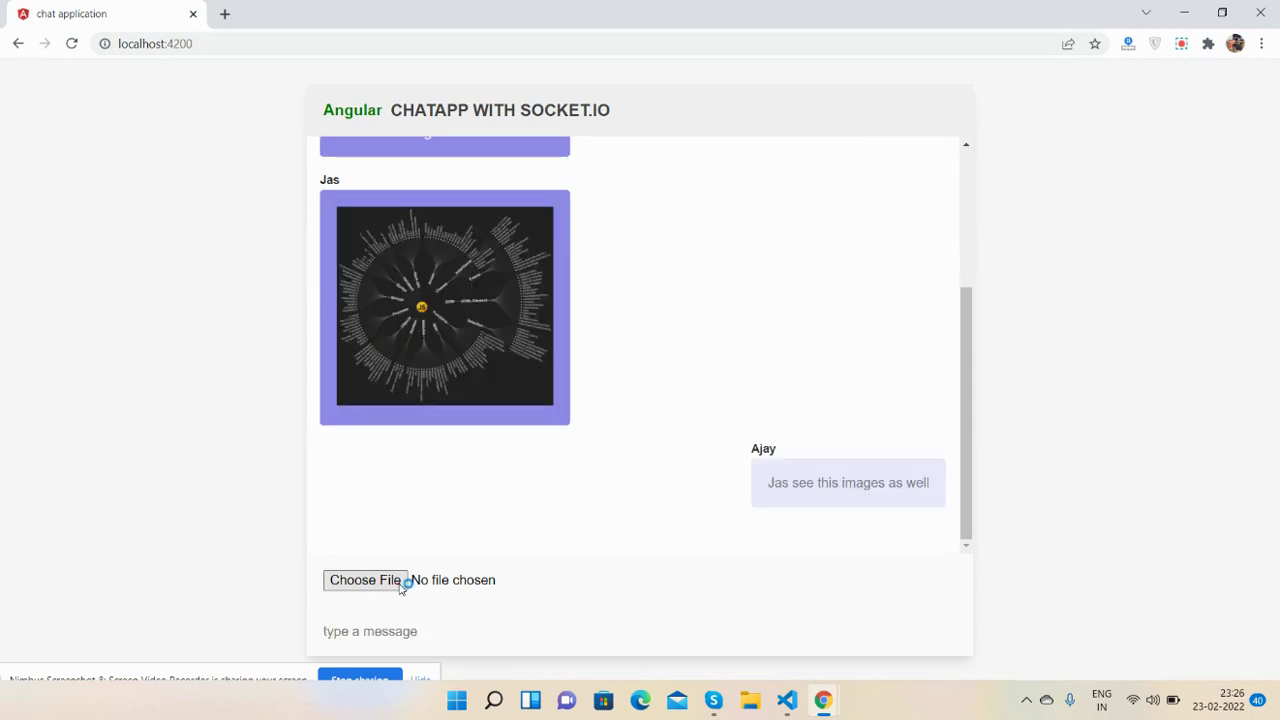
# Step: Post the TypeScript cheat-sheet image and check it arrived in the other window
pyautogui.click(400, 581)
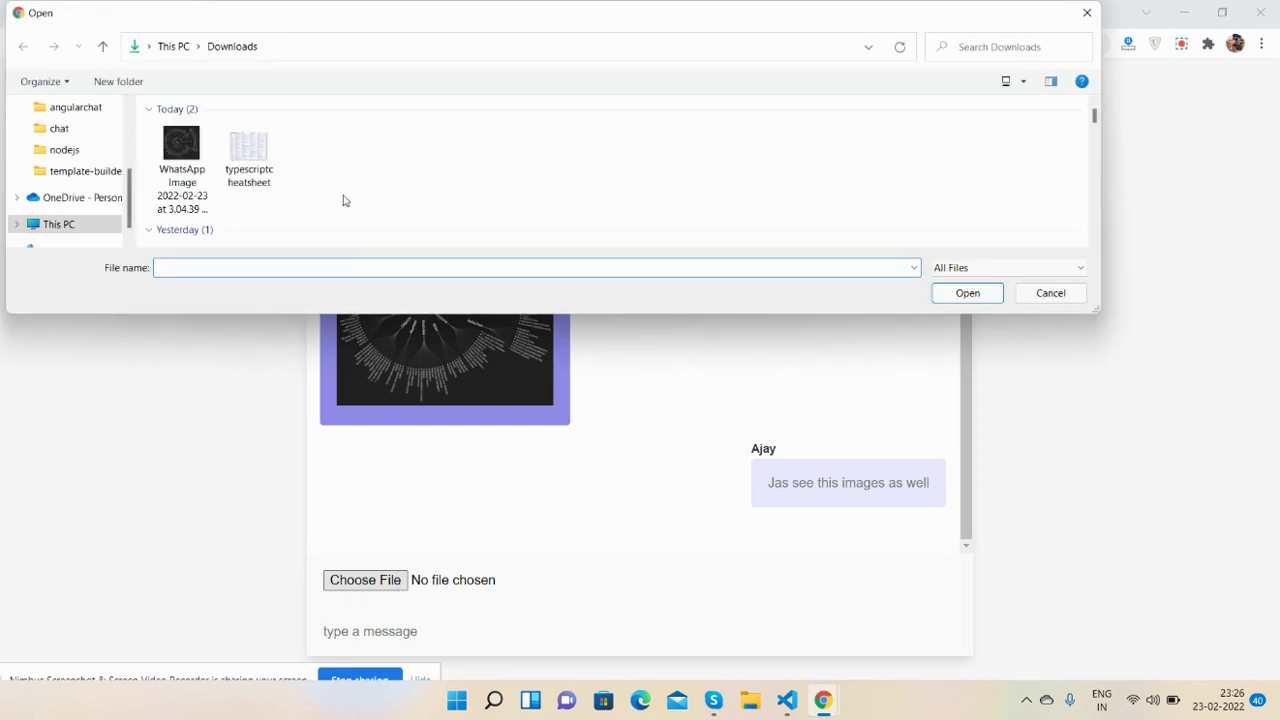
pyautogui.click(258, 158)
pyautogui.click(968, 296)
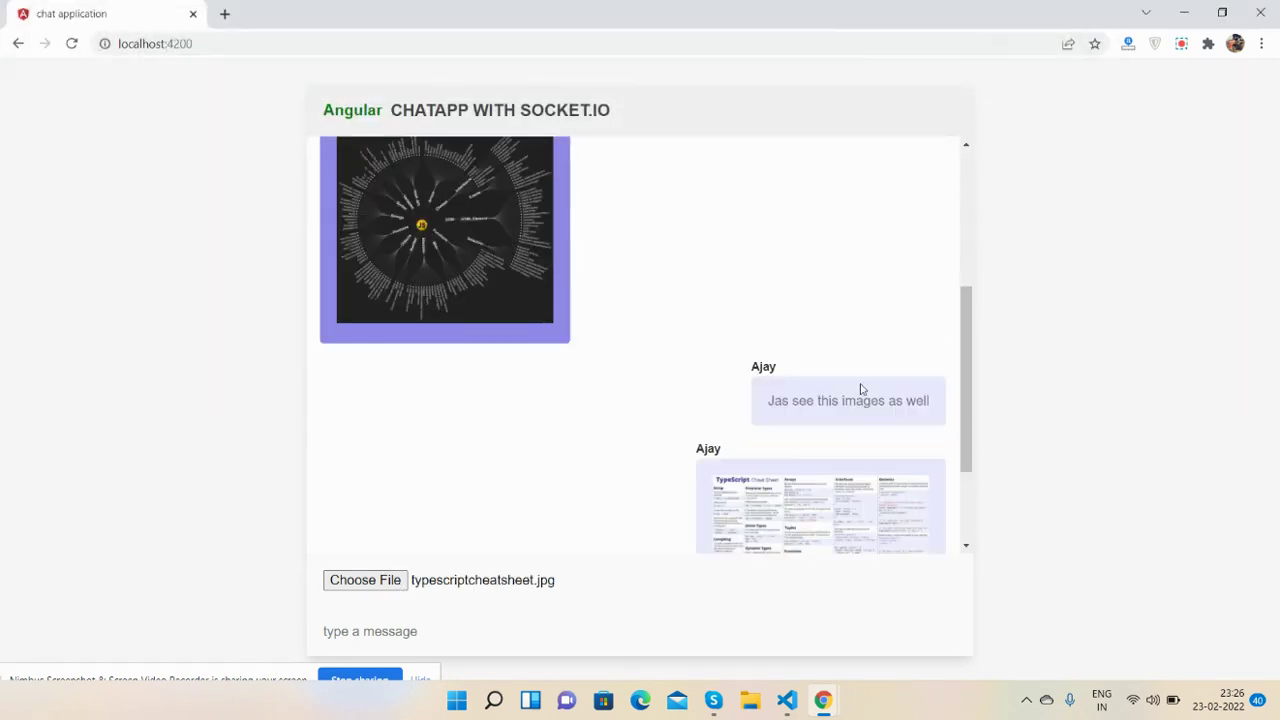
pyautogui.scroll(-2, 734, 477)
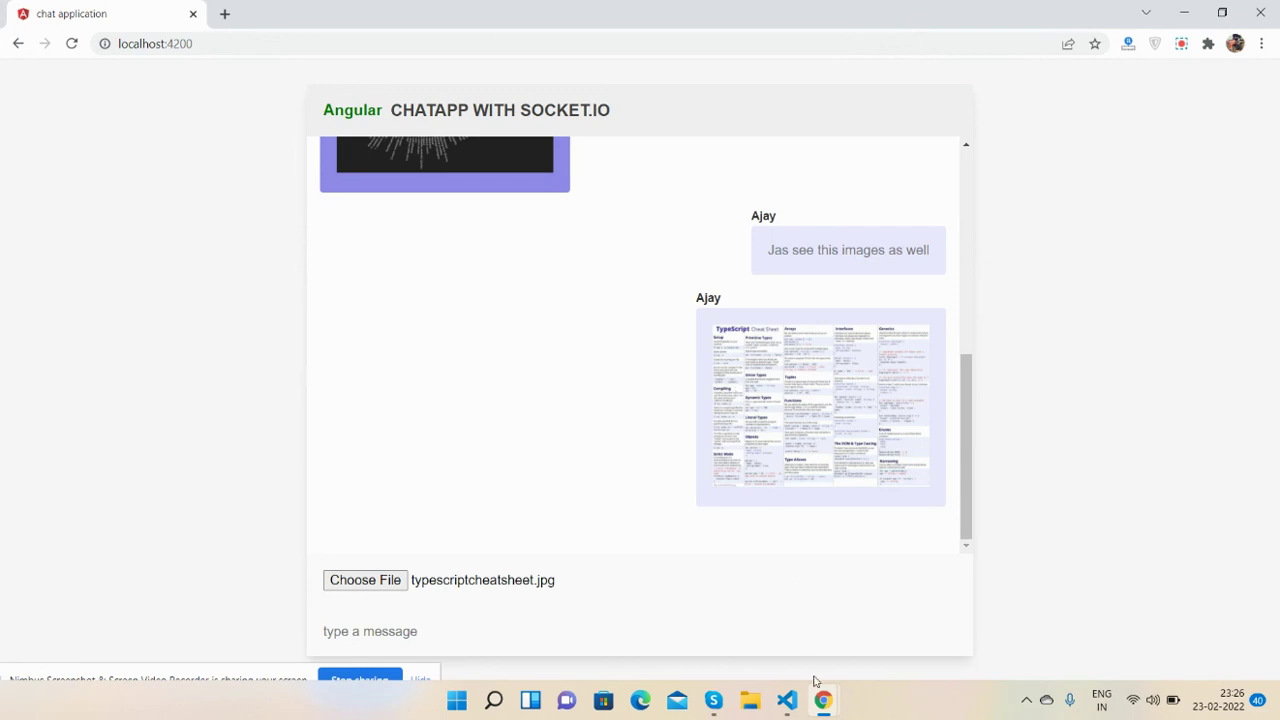
pyautogui.moveTo(822, 700)
pyautogui.click(990, 615)
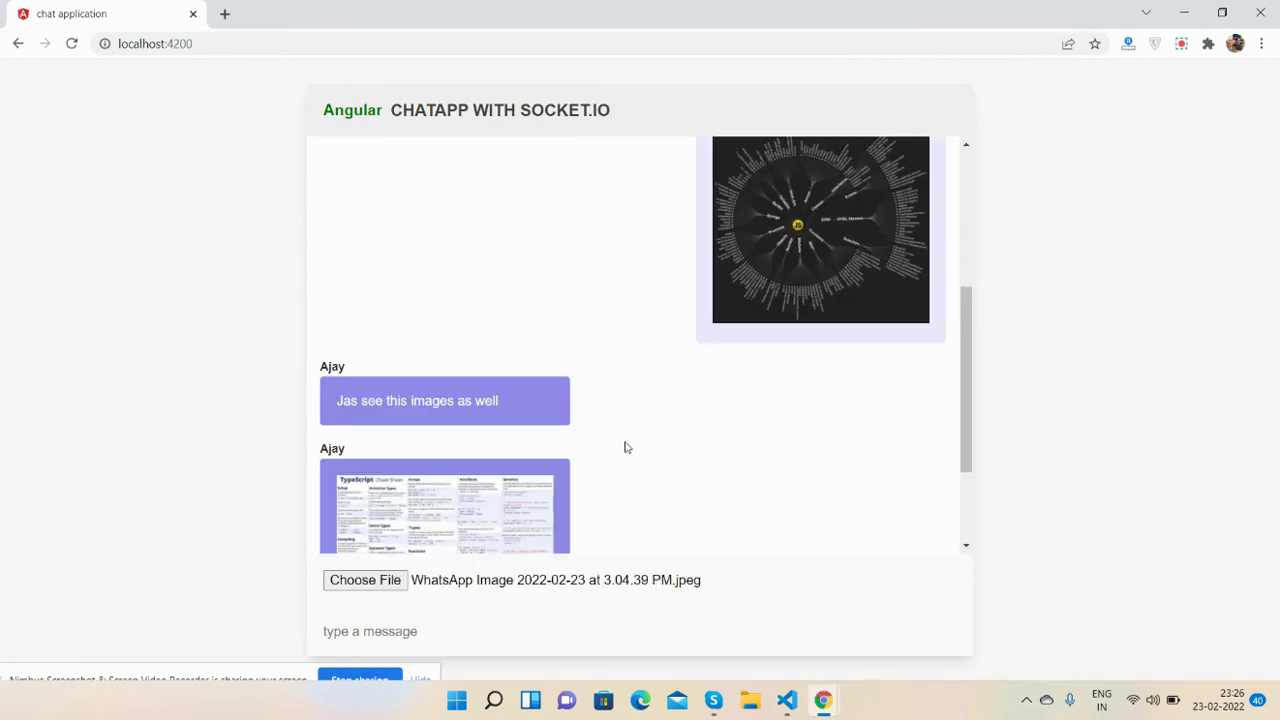
pyautogui.scroll(-2, 495, 446)
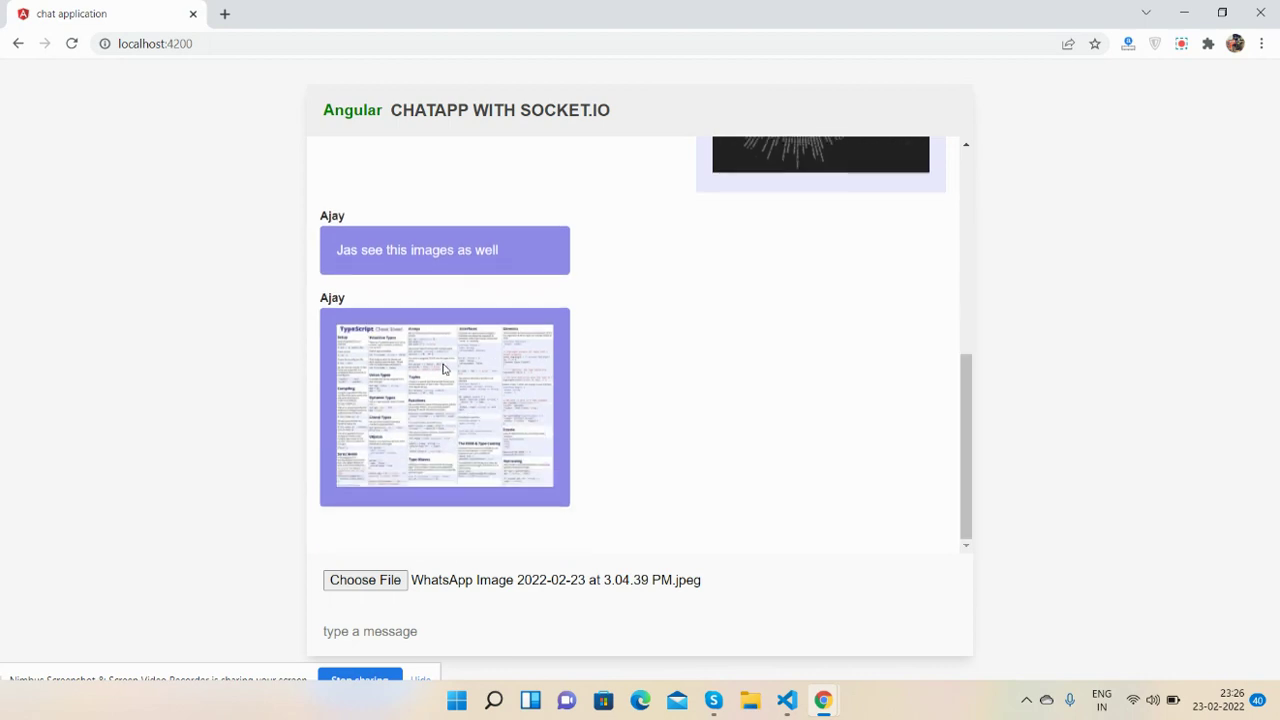
# Step: Send a 'Thanks' message to the other user
pyautogui.click(496, 627)
pyautogui.write('Thank')
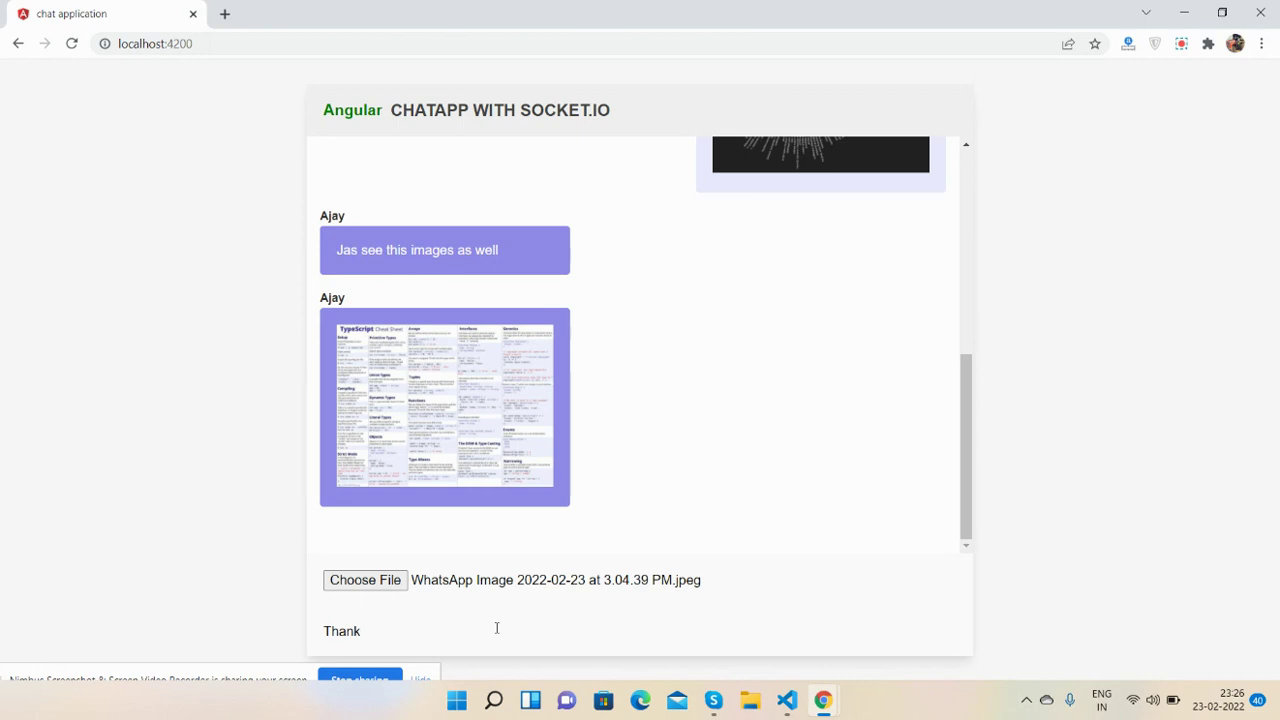
pyautogui.write('s ajay')
pyautogui.press('Return')
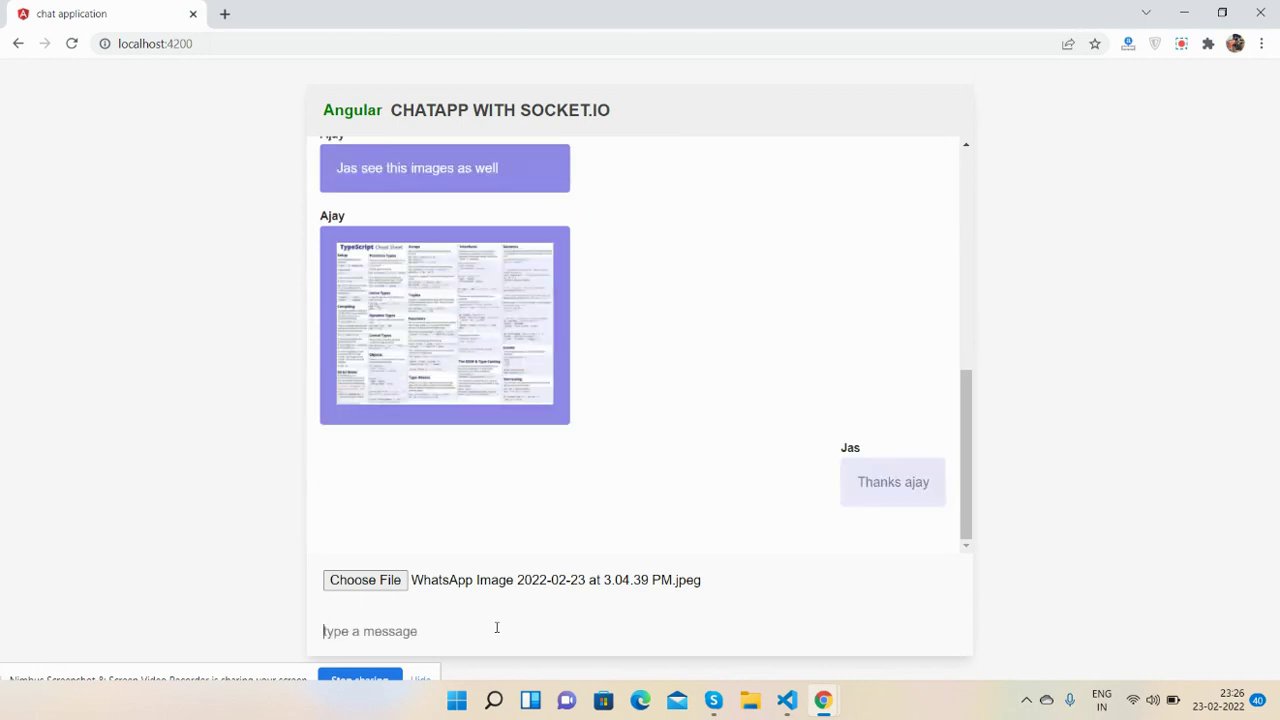
pyautogui.moveTo(823, 700)
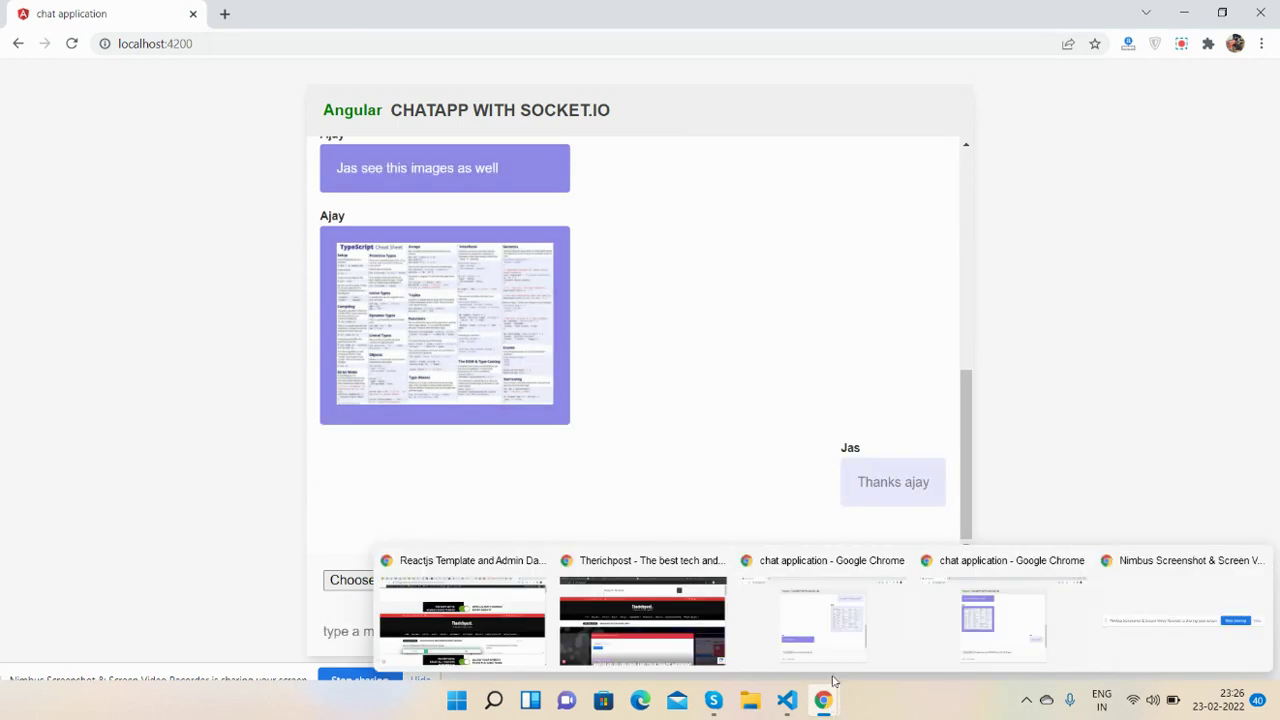
# Step: Reply 'You are welcome' from the other user's window
pyautogui.click(834, 630)
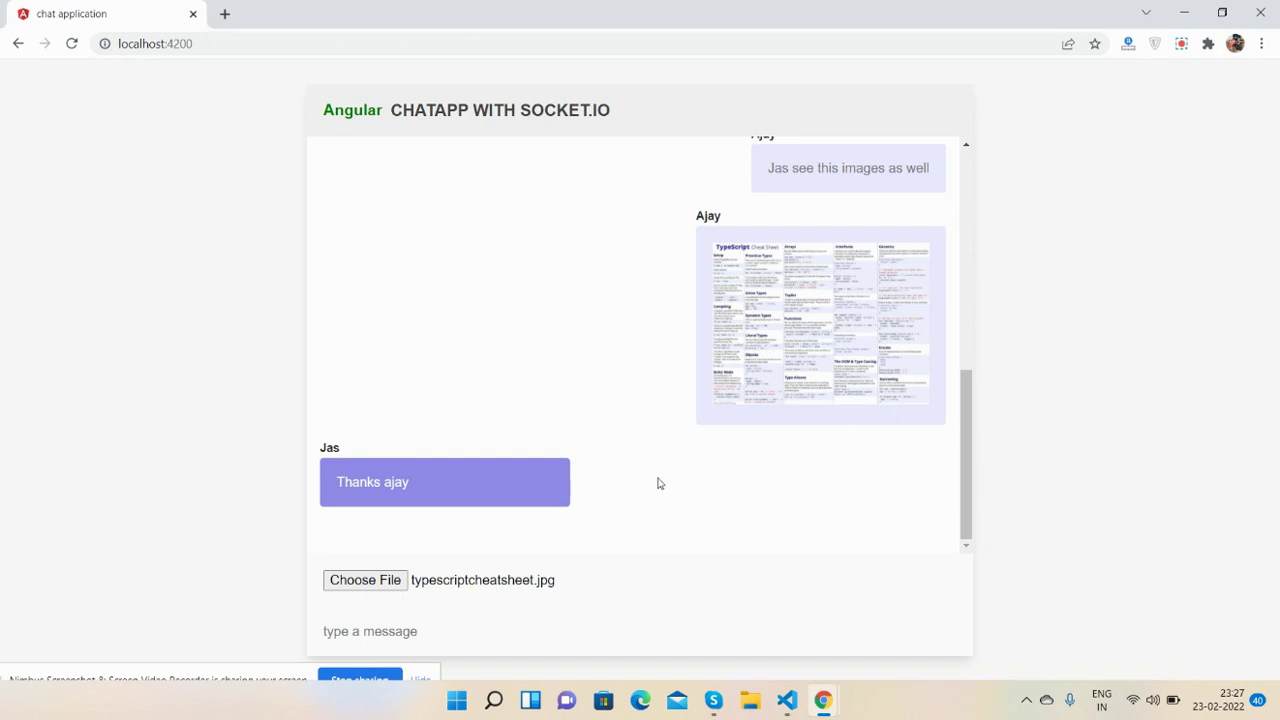
pyautogui.click(478, 623)
pyautogui.write('You')
pyautogui.write(' are')
pyautogui.write(' welcome')
pyautogui.press('Return')
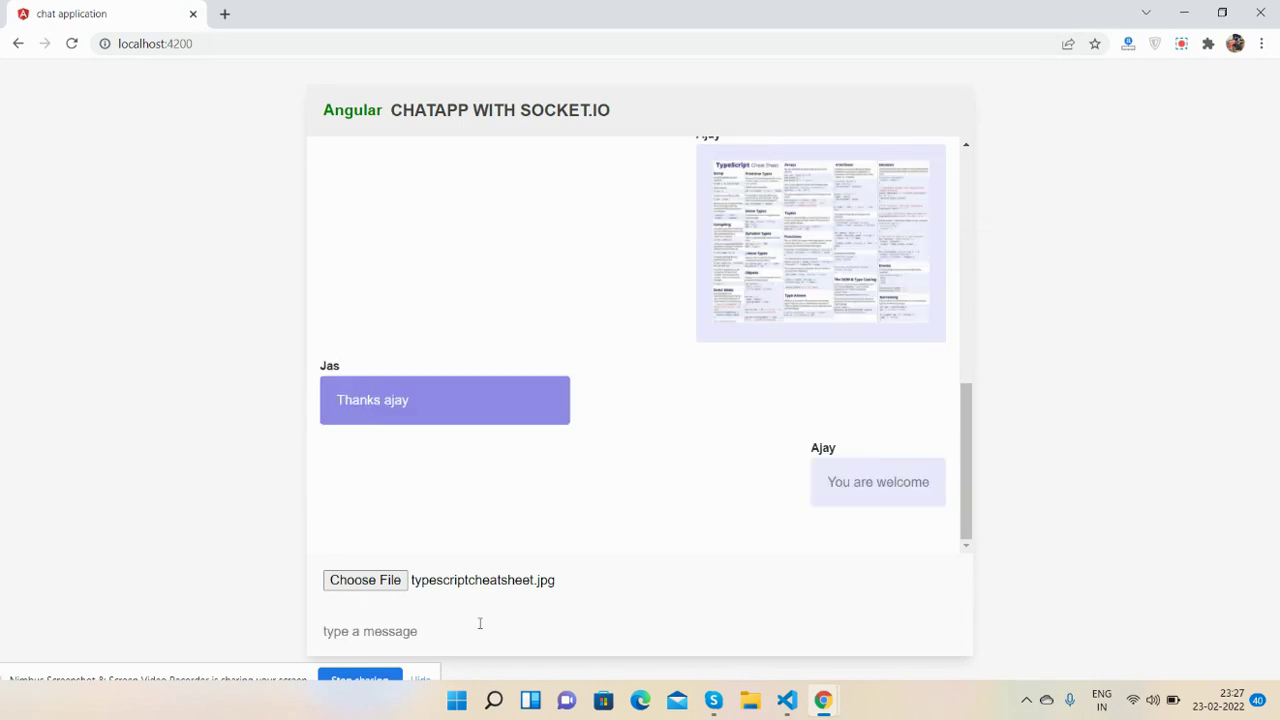
pyautogui.moveTo(822, 700)
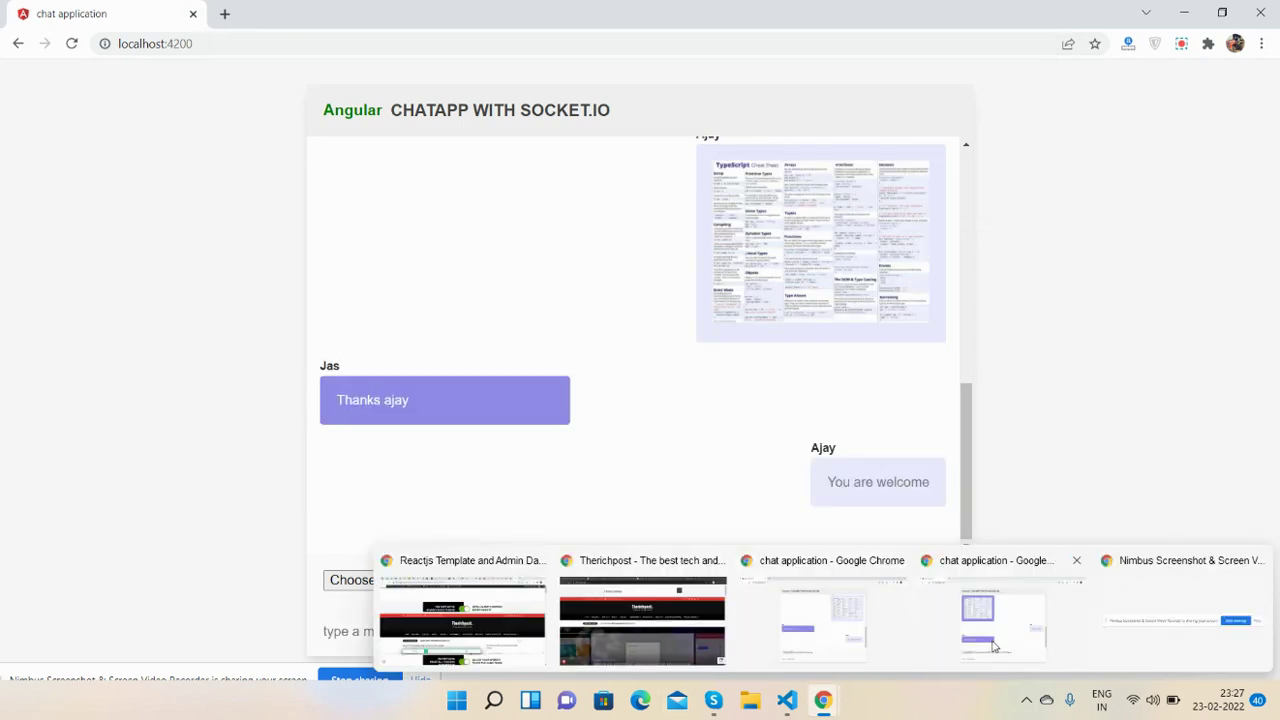
pyautogui.click(996, 640)
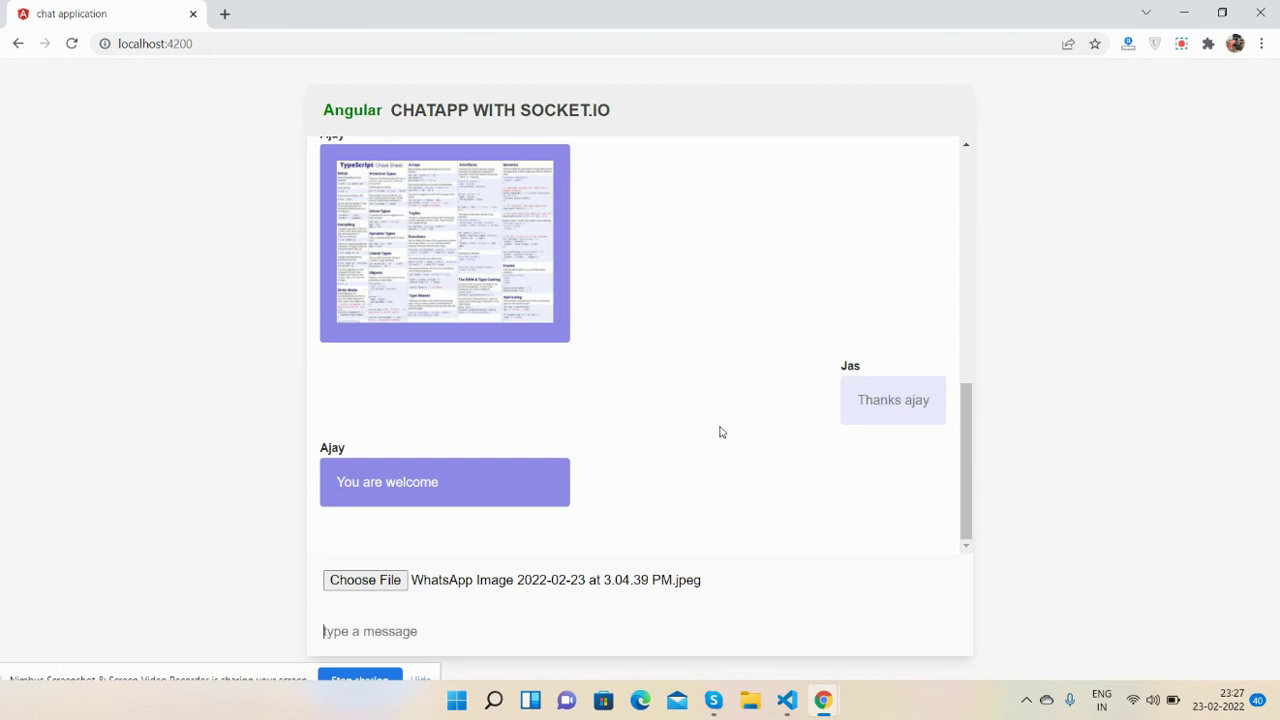
# Step: Scroll back through the conversation history in the current chat window
pyautogui.scroll(1, 743, 401)
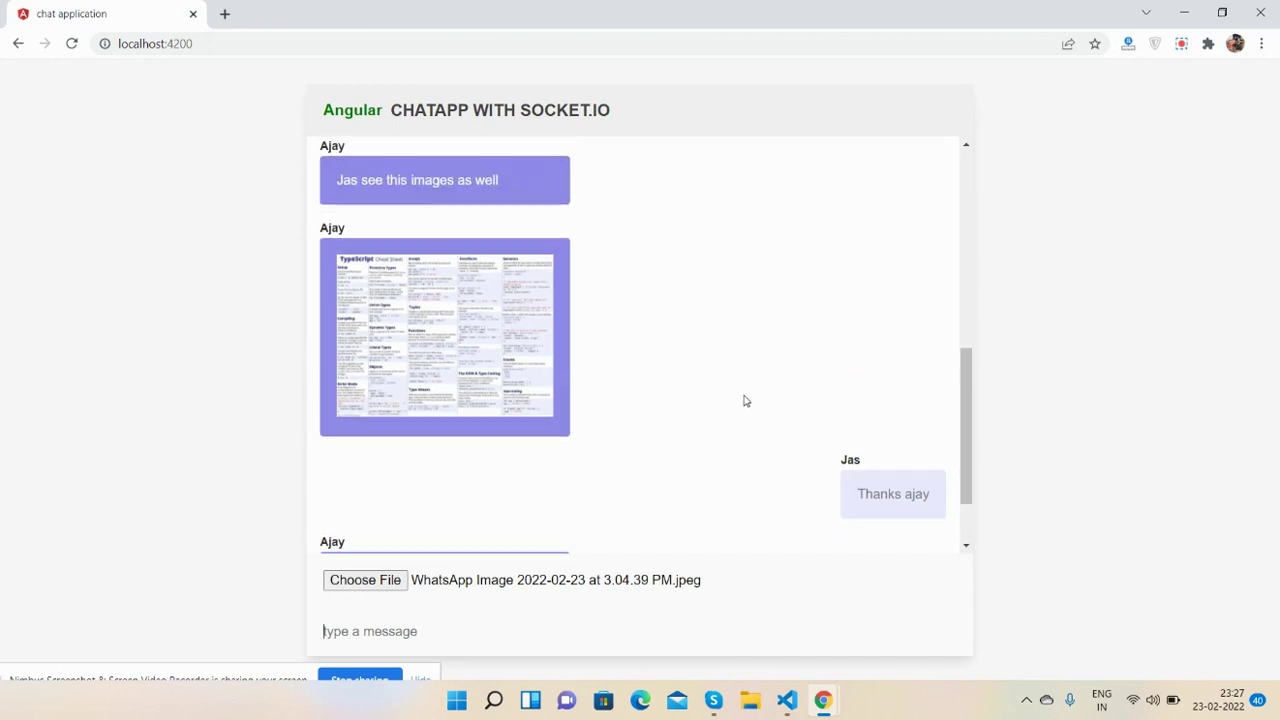
pyautogui.scroll(2, 743, 401)
pyautogui.scroll(1, 743, 401)
pyautogui.scroll(1, 745, 402)
pyautogui.scroll(1, 745, 401)
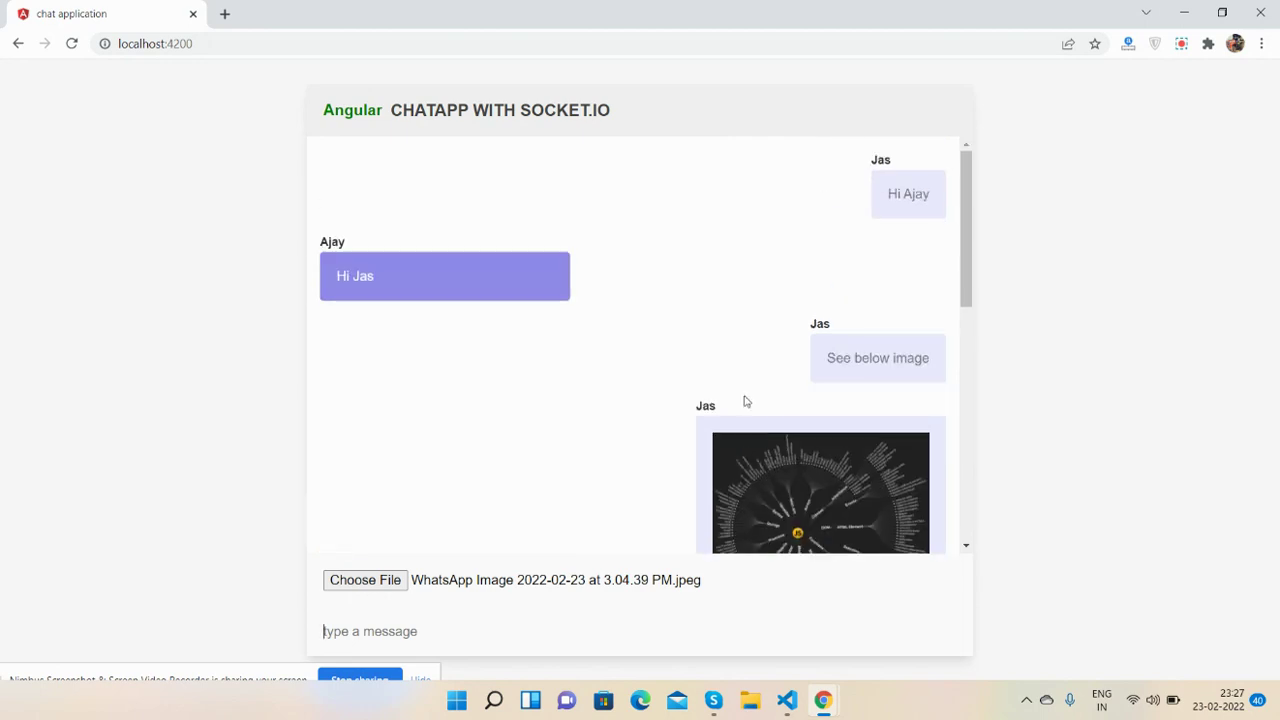
pyautogui.scroll(-2, 745, 401)
pyautogui.scroll(-3, 745, 401)
pyautogui.scroll(5, 745, 401)
pyautogui.scroll(1, 745, 401)
# Step: Review the other user's chat from the opening greetings through the first image
pyautogui.moveTo(822, 700)
pyautogui.click(829, 646)
pyautogui.scroll(4, 794, 350)
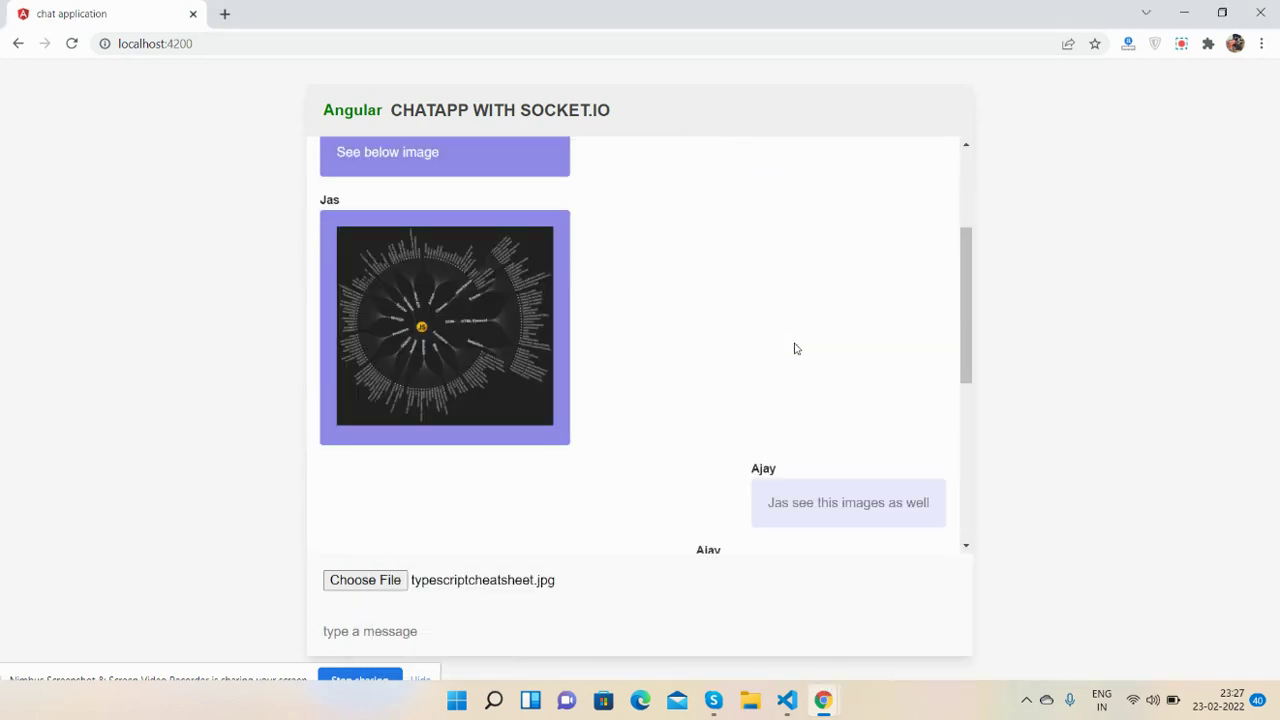
pyautogui.scroll(2, 796, 348)
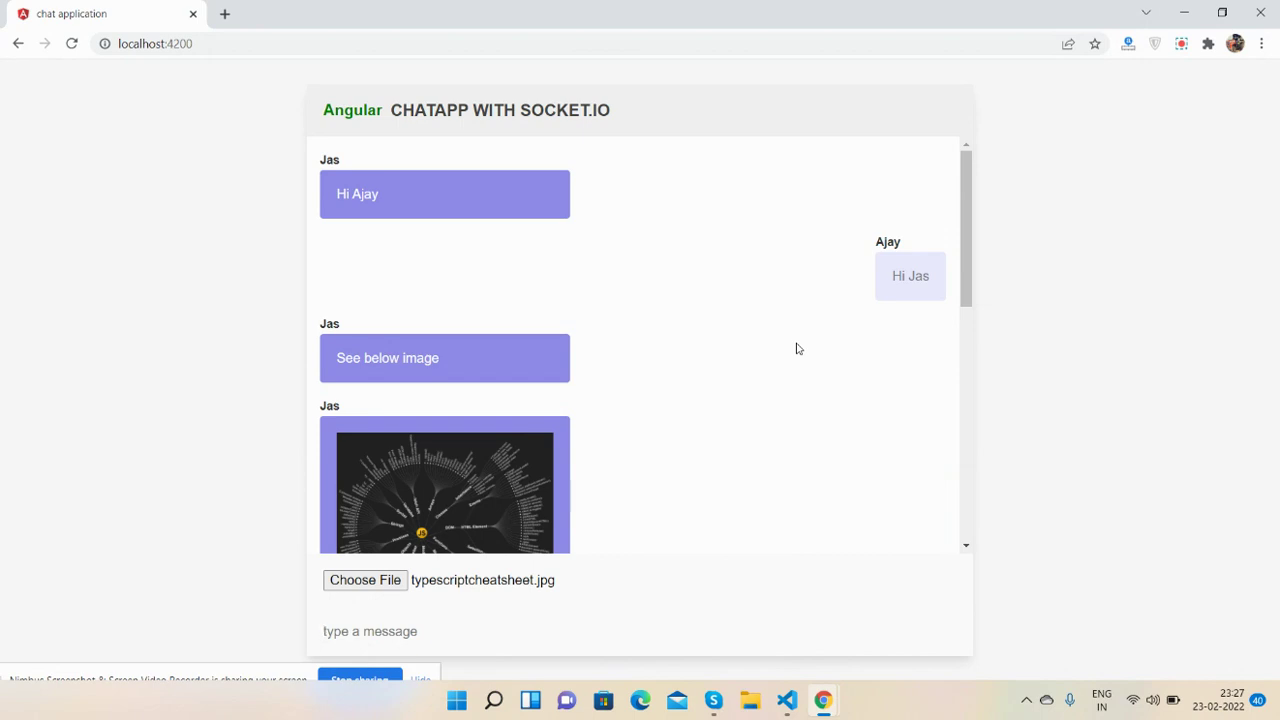
pyautogui.scroll(-2, 797, 348)
pyautogui.scroll(-1, 795, 349)
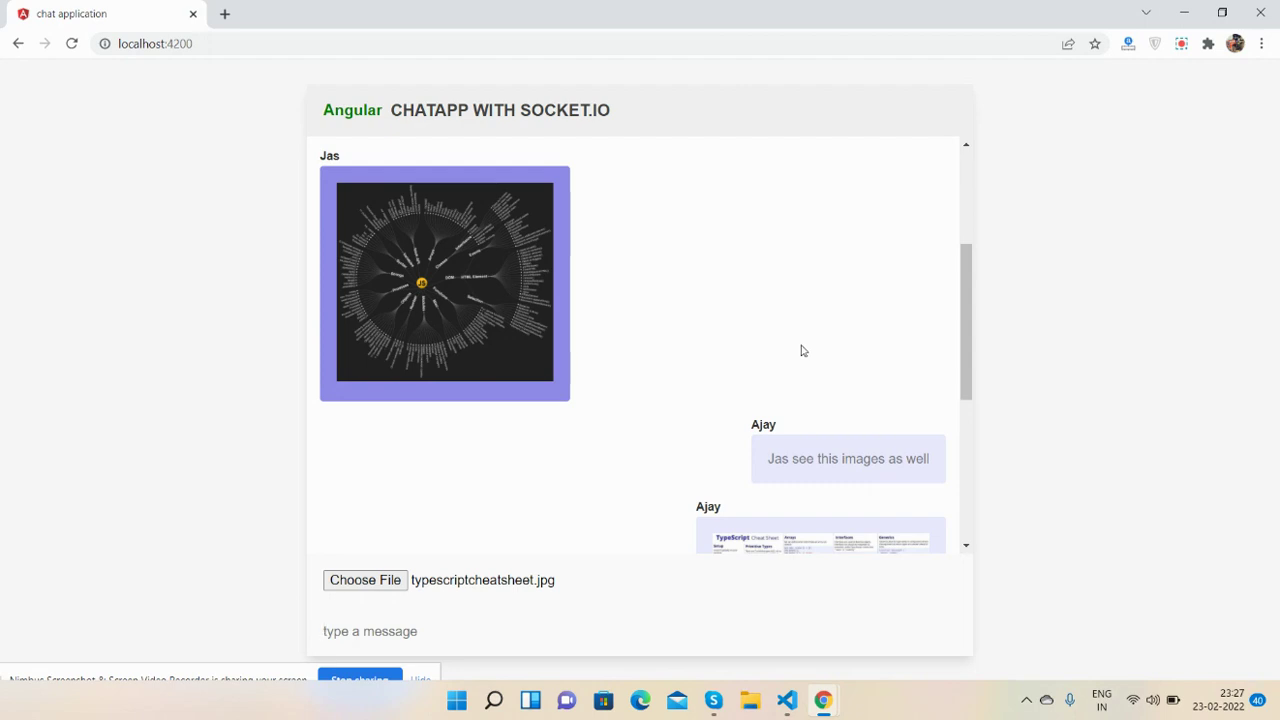
pyautogui.scroll(3, 801, 351)
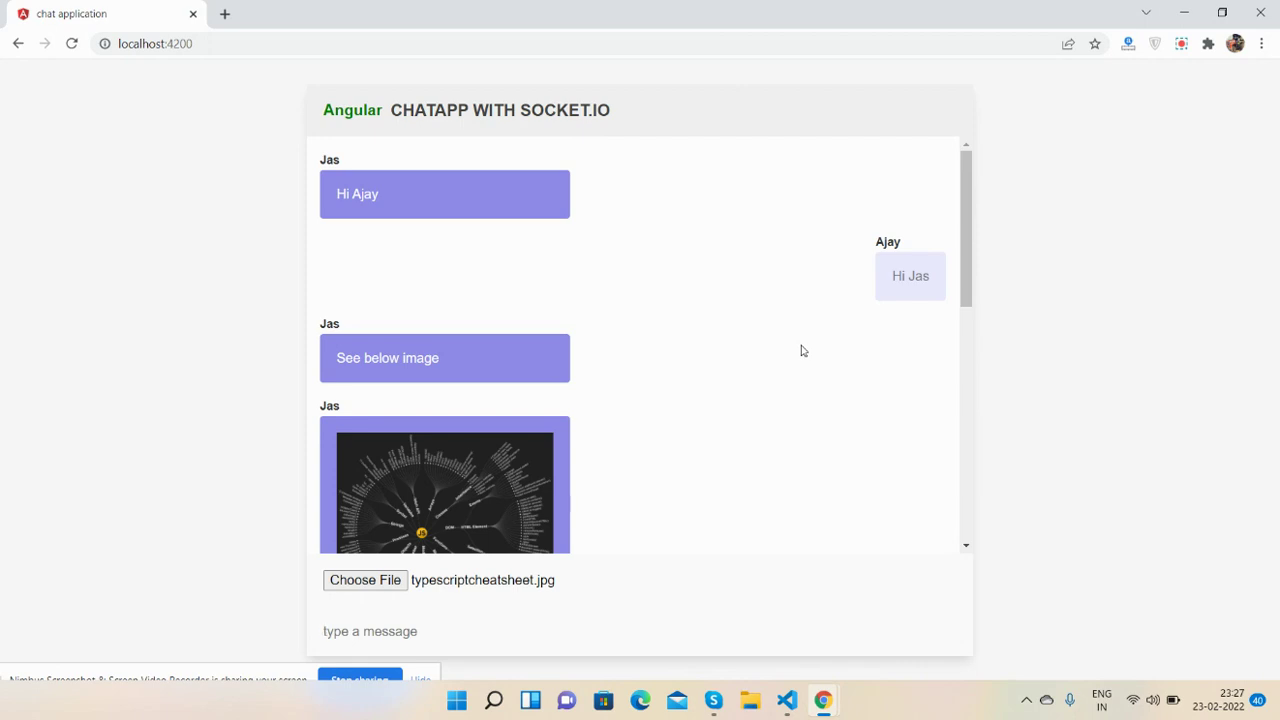
pyautogui.scroll(-1, 801, 351)
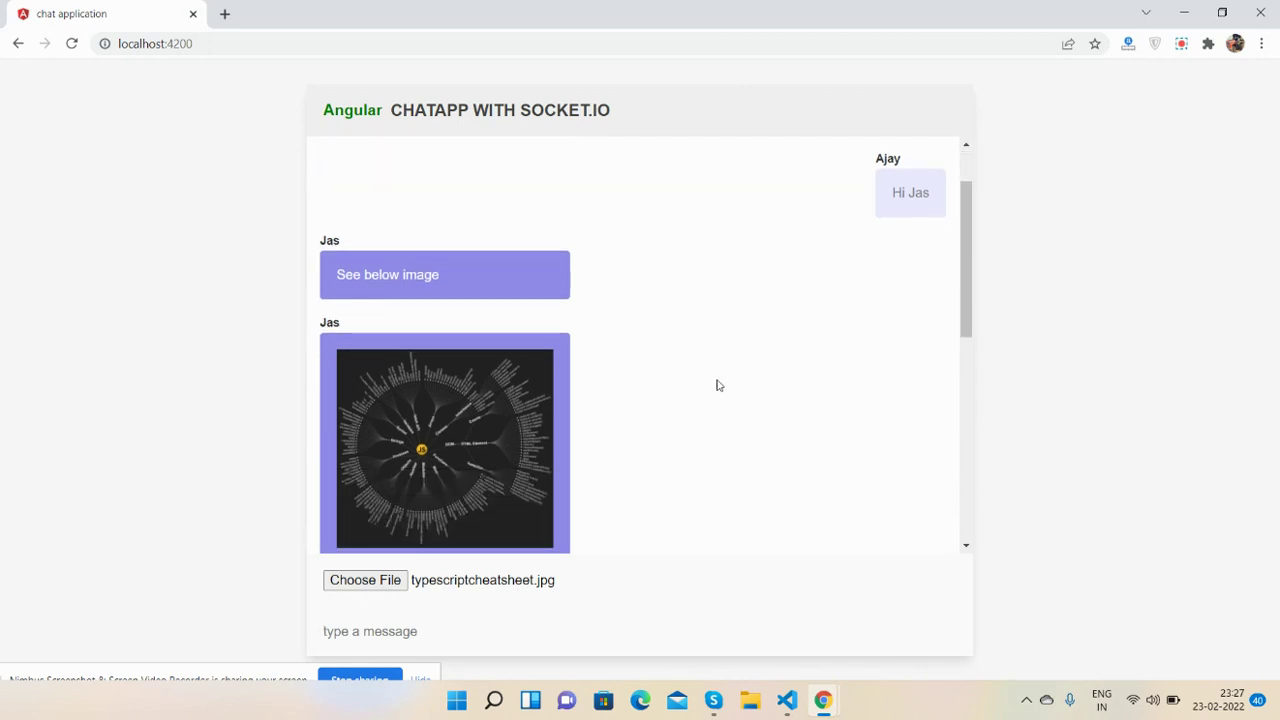
pyautogui.rightClick(484, 401)
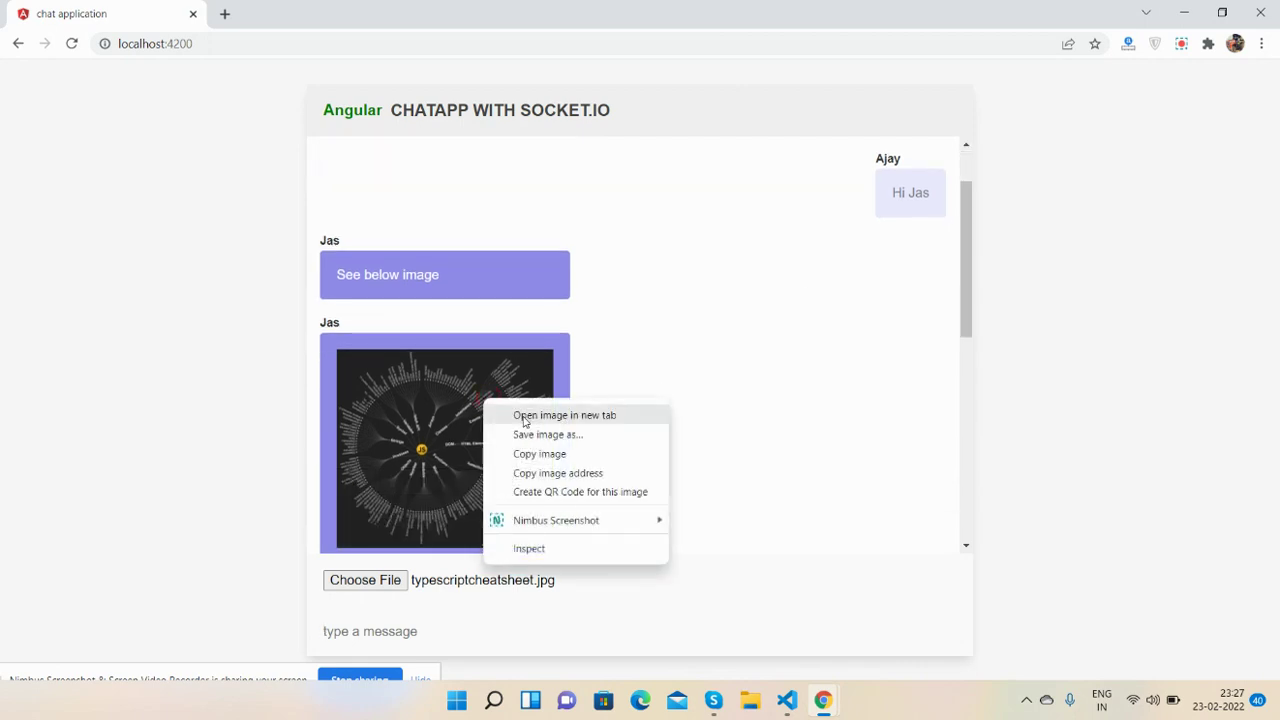
pyautogui.click(703, 399)
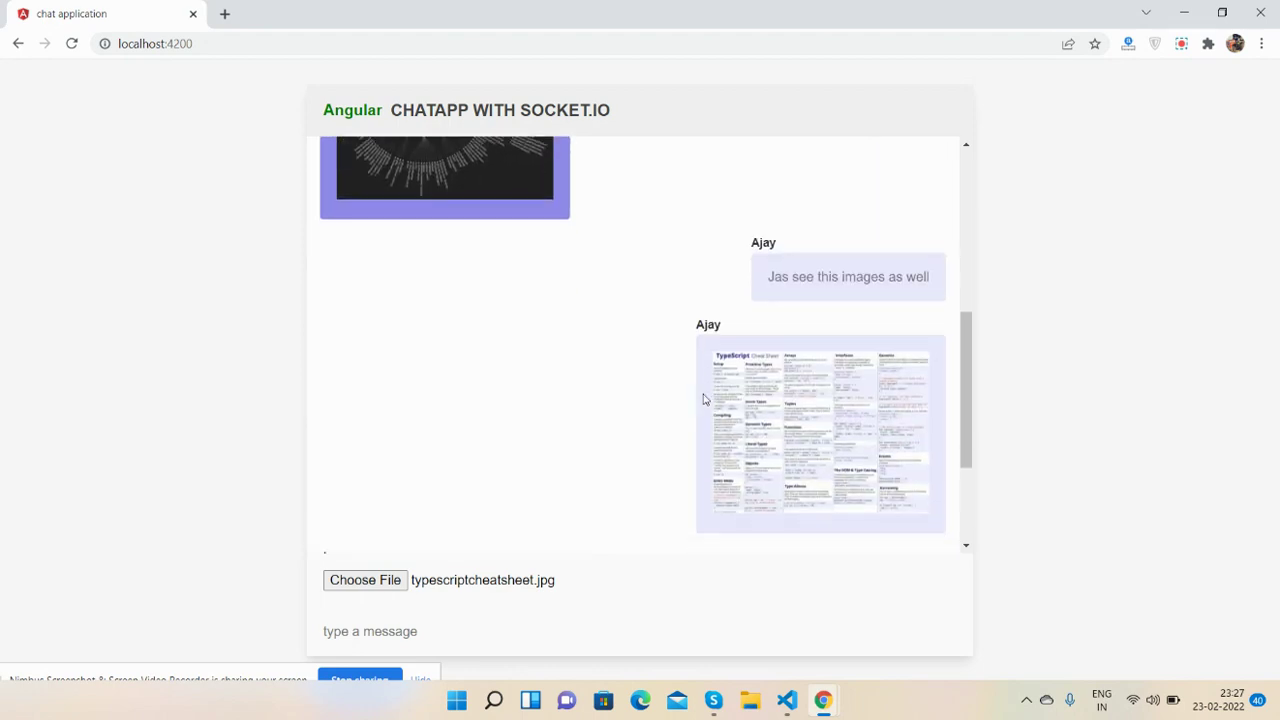
pyautogui.scroll(-2, 703, 400)
pyautogui.scroll(5, 703, 400)
pyautogui.scroll(1, 703, 400)
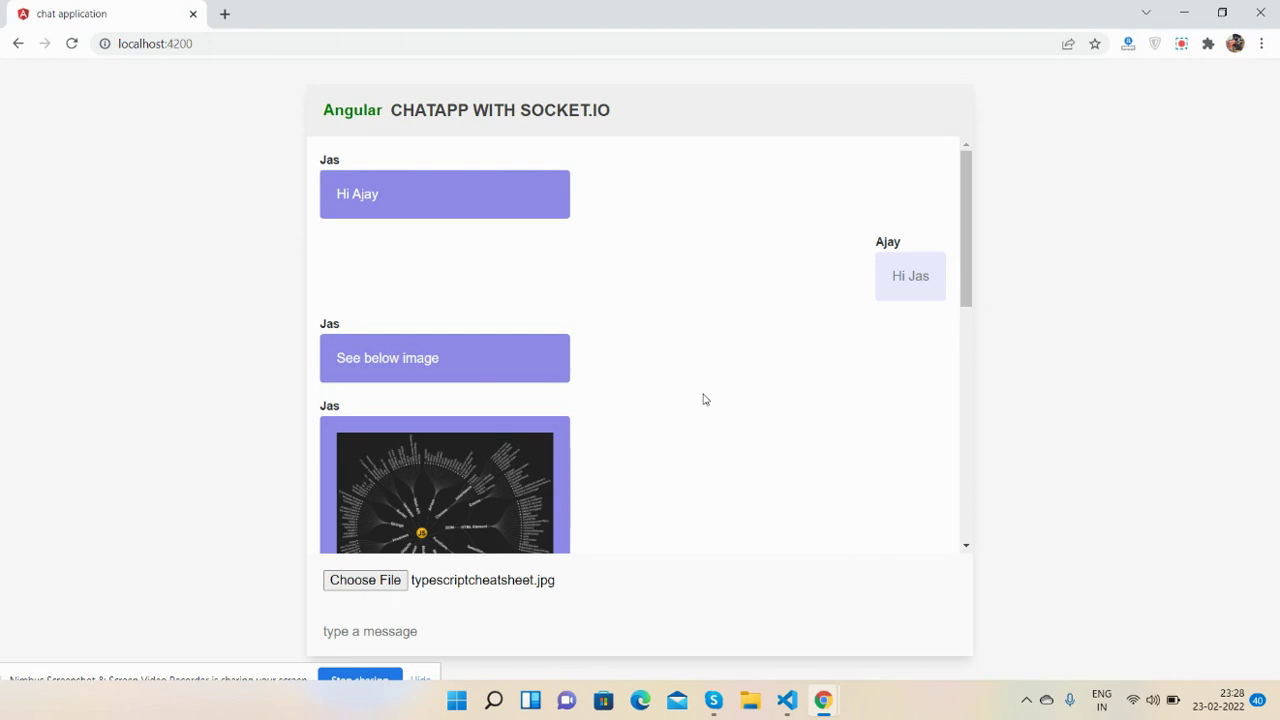
pyautogui.click(281, 672)
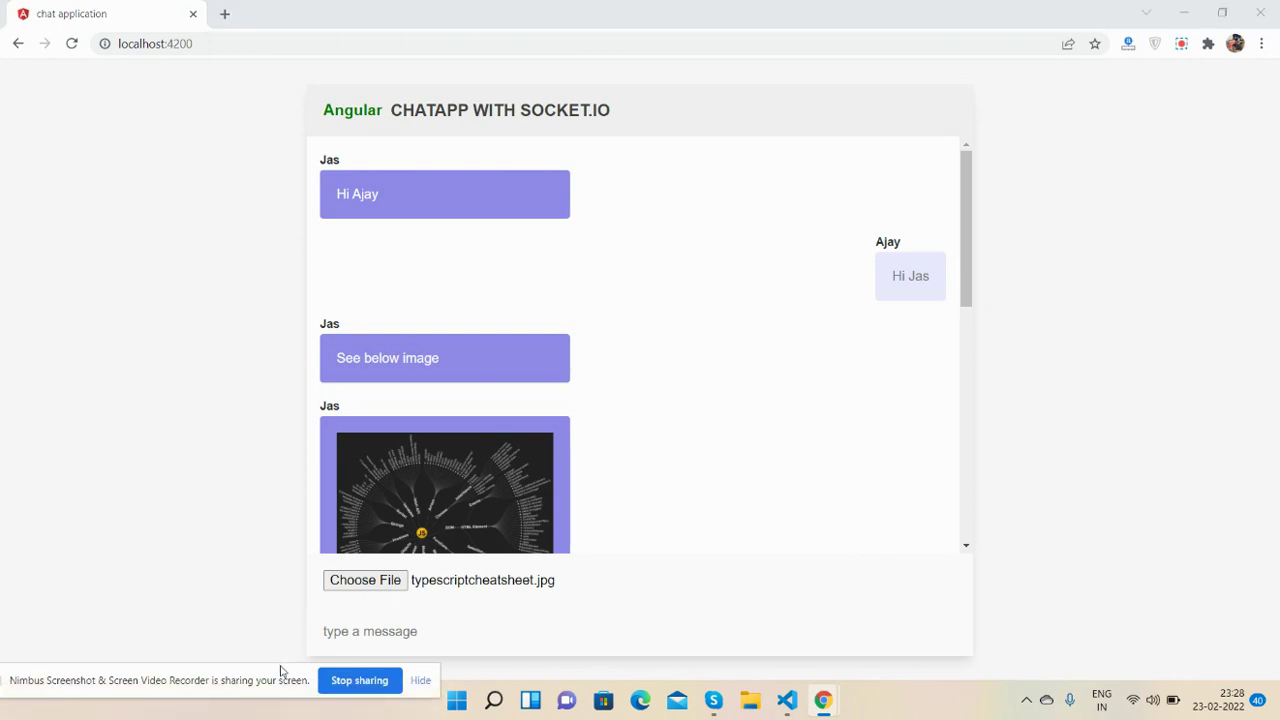